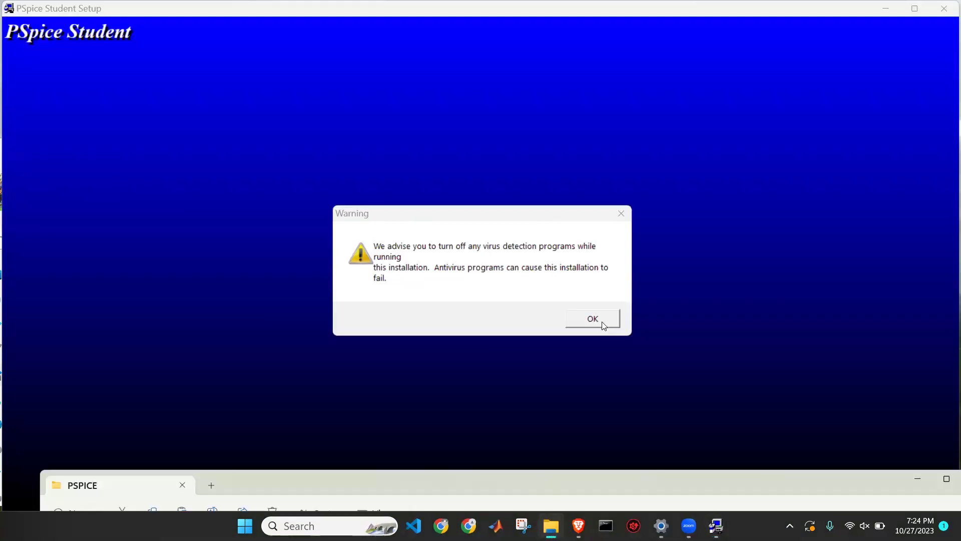
# Clear the setup warnings and add the Schematics editor alongside Capture.
pyautogui.click(602, 321)
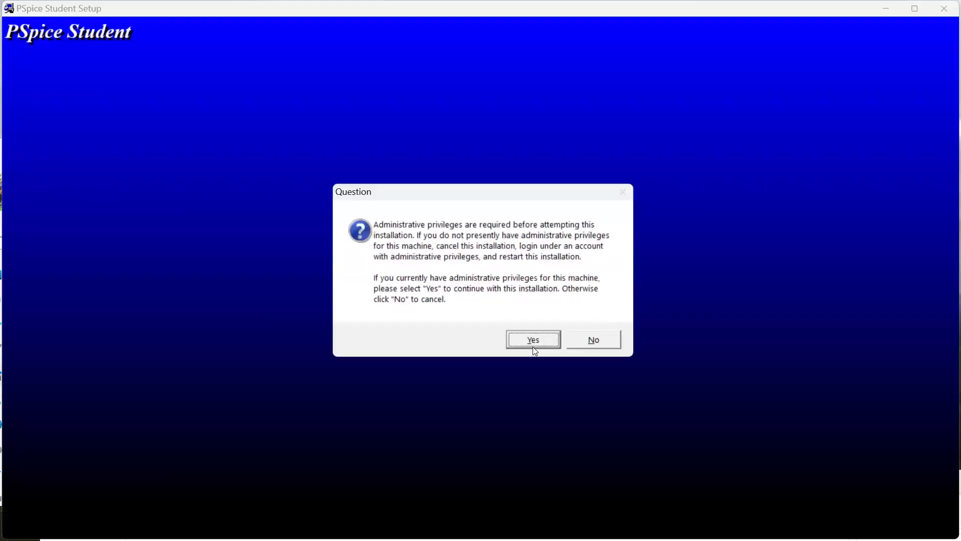
pyautogui.click(532, 345)
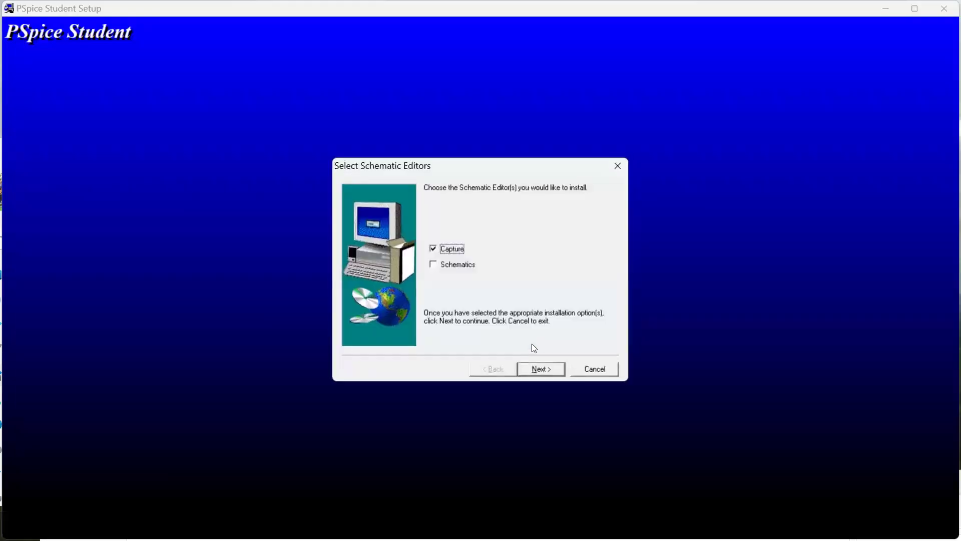
pyautogui.click(439, 263)
pyautogui.click(533, 362)
# Install with the default directory and program folder, skipping the release notes.
pyautogui.click(544, 370)
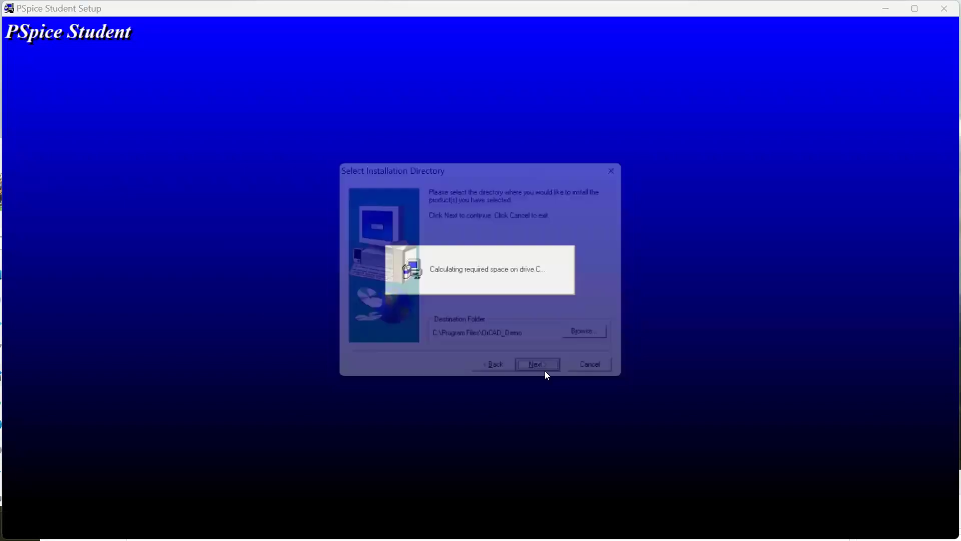
pyautogui.click(542, 370)
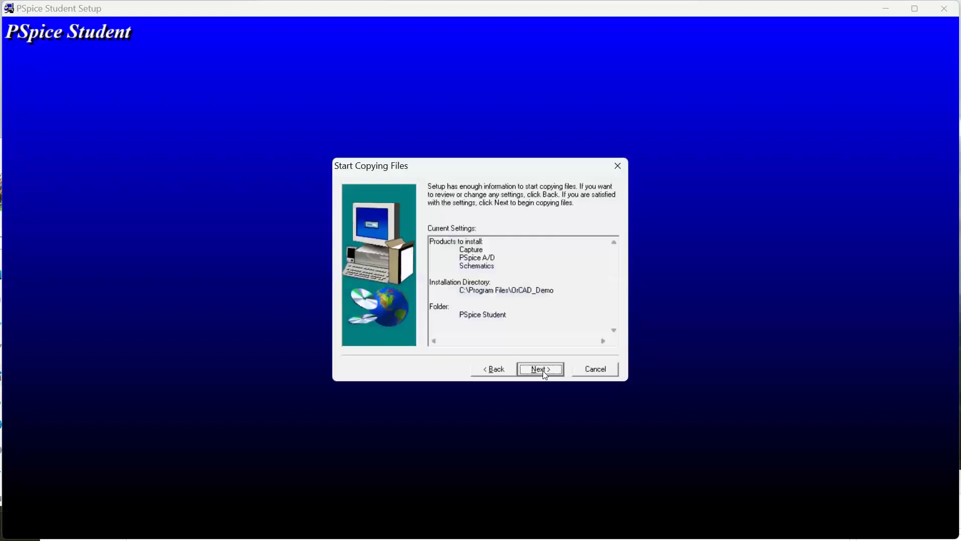
pyautogui.click(543, 370)
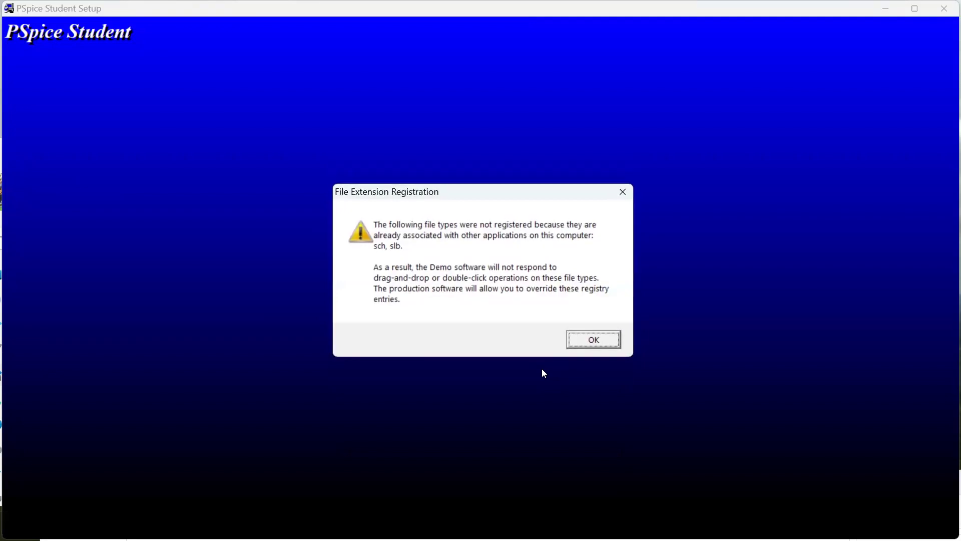
pyautogui.click(599, 341)
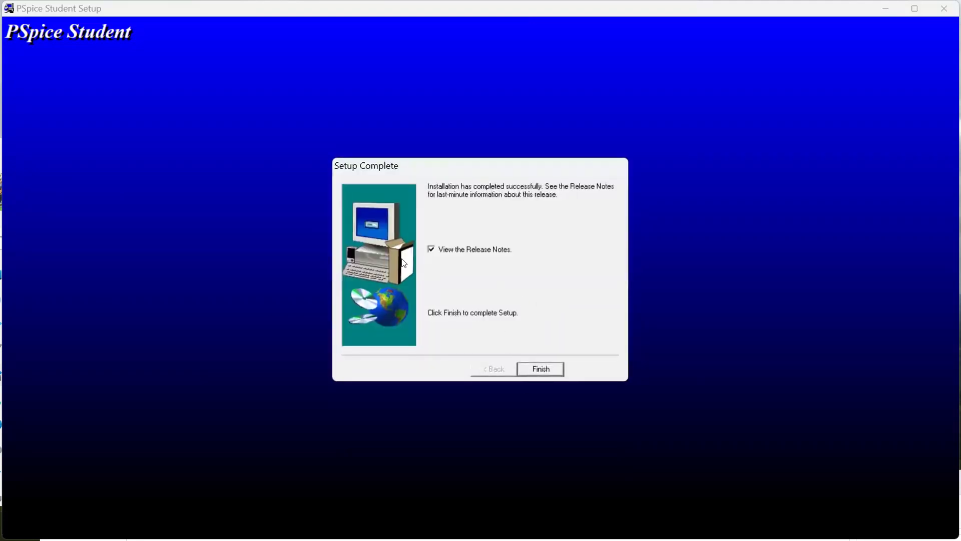
pyautogui.click(431, 250)
pyautogui.click(547, 373)
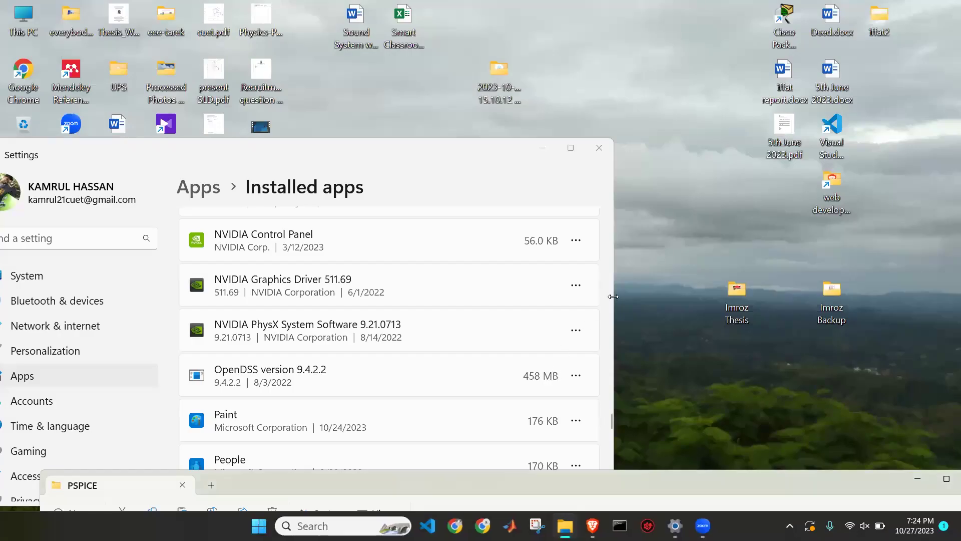
# Search Windows for 'pspice' and bring up the PSpice Design Manager window.
pyautogui.click(286, 525)
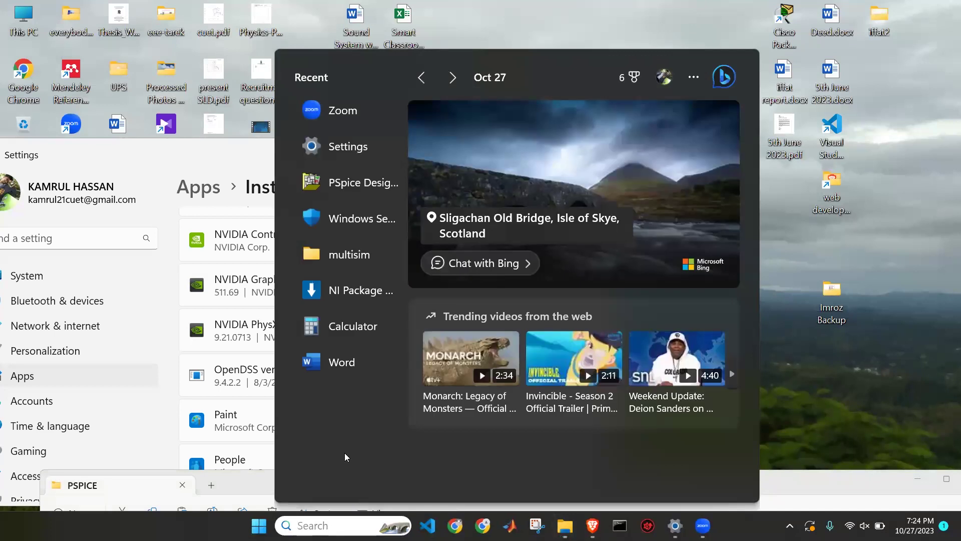
pyautogui.write('pspice')
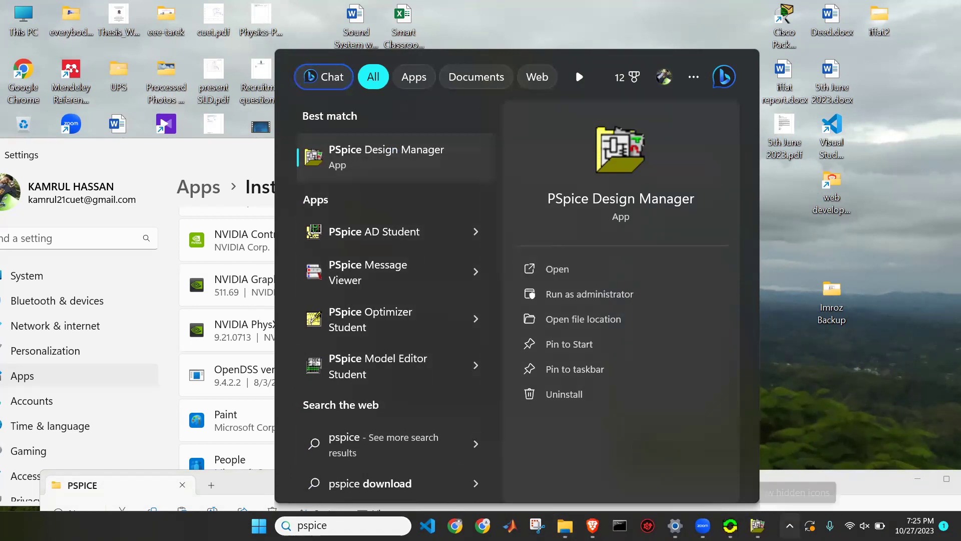
pyautogui.moveTo(758, 525)
pyautogui.click(757, 463)
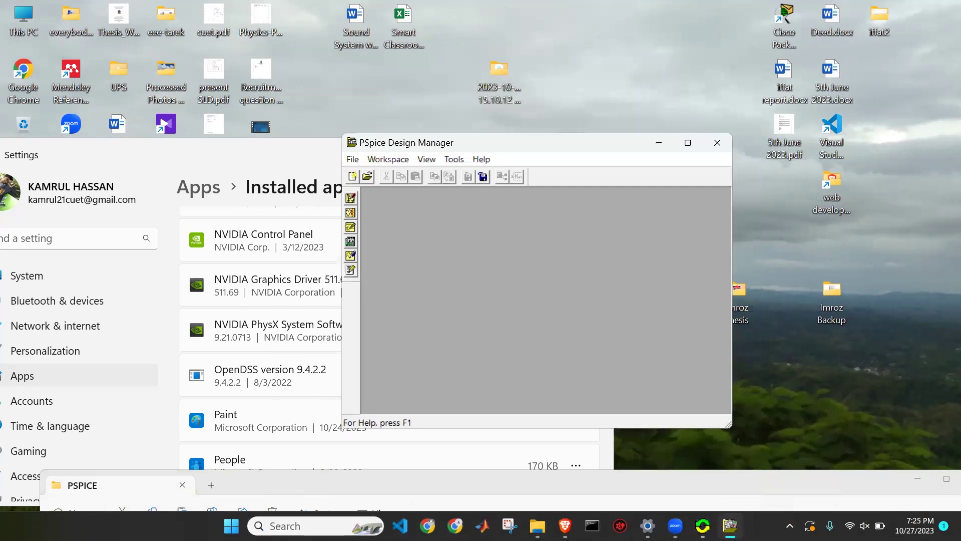
# Maximize PSpice Design Manager and launch PSpice Schematics from it.
pyautogui.click(687, 143)
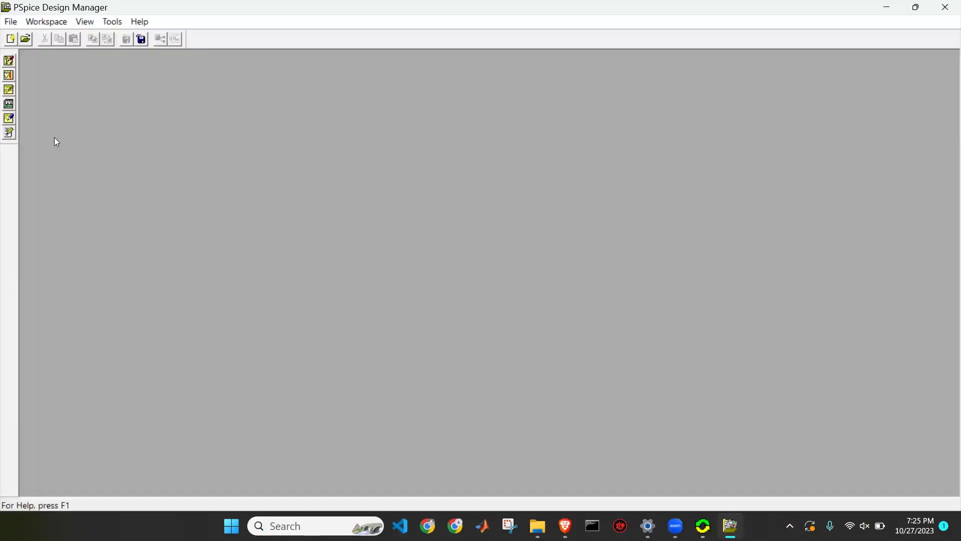
pyautogui.click(8, 65)
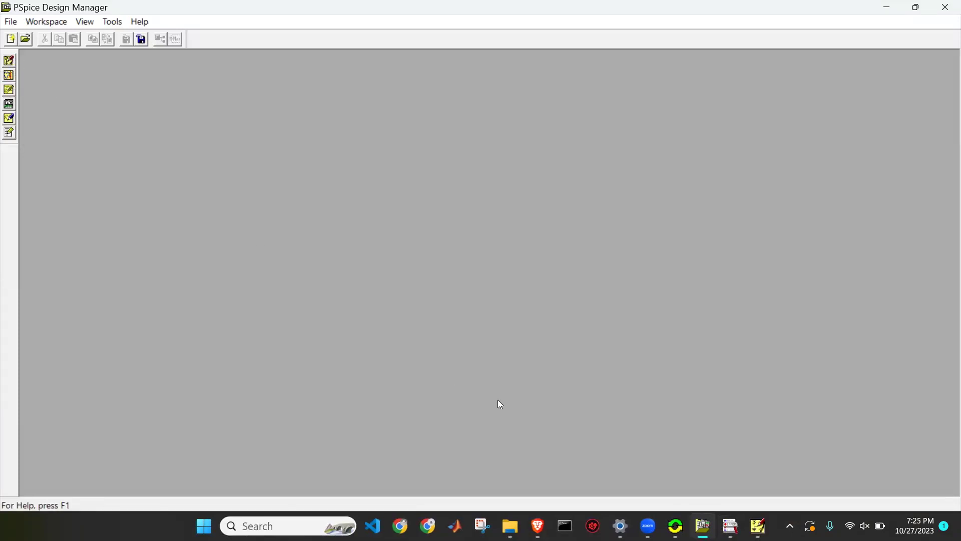
# Bring the PSpice Schematics window with the empty Schematic1 page to the front.
pyautogui.click(758, 525)
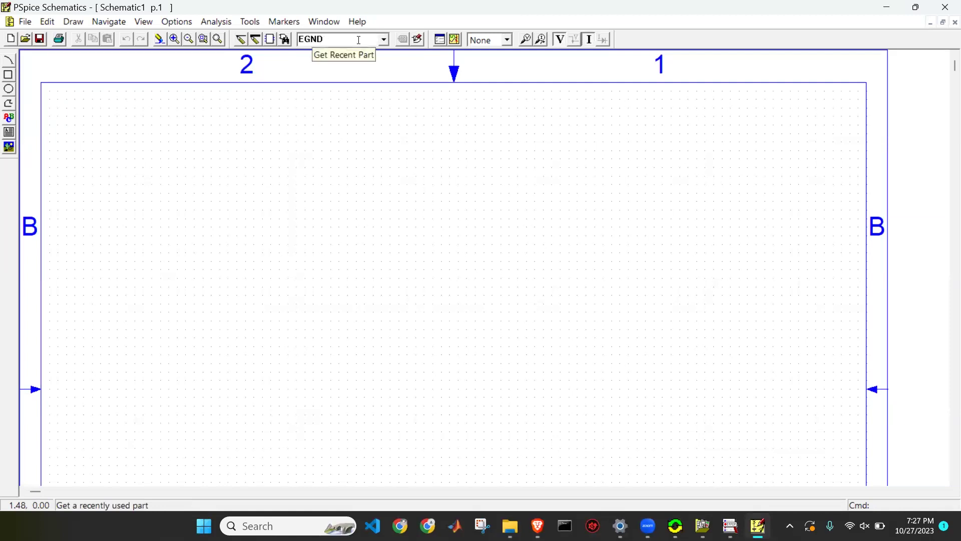
pyautogui.click(386, 41)
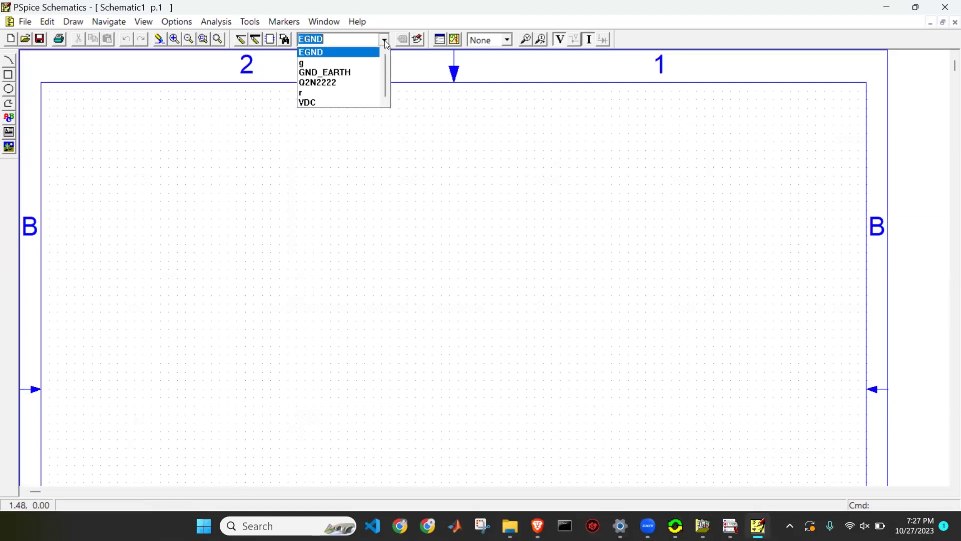
pyautogui.click(386, 41)
pyautogui.click(385, 41)
pyautogui.click(358, 39)
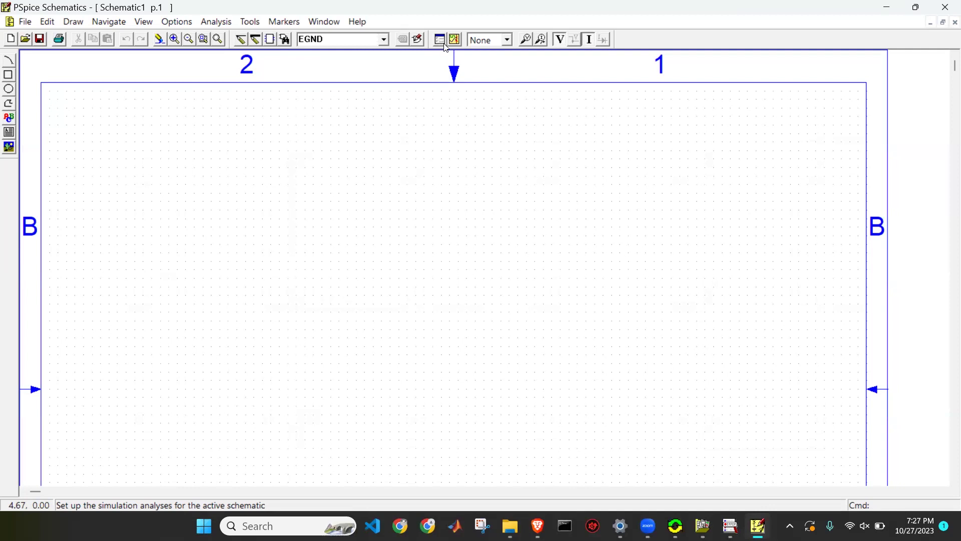
pyautogui.click(440, 41)
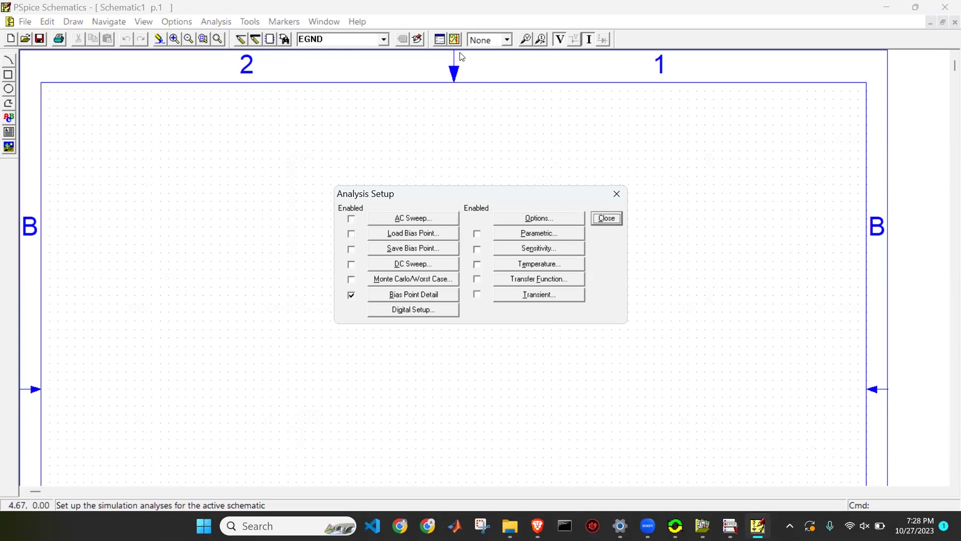
pyautogui.click(593, 217)
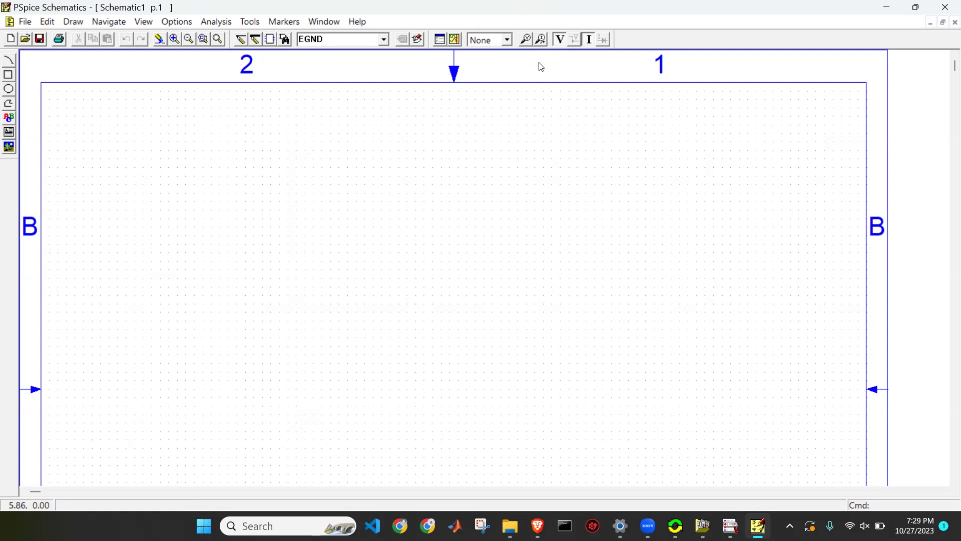
# Open the Part Browser and enter -5V as the part name.
pyautogui.click(286, 41)
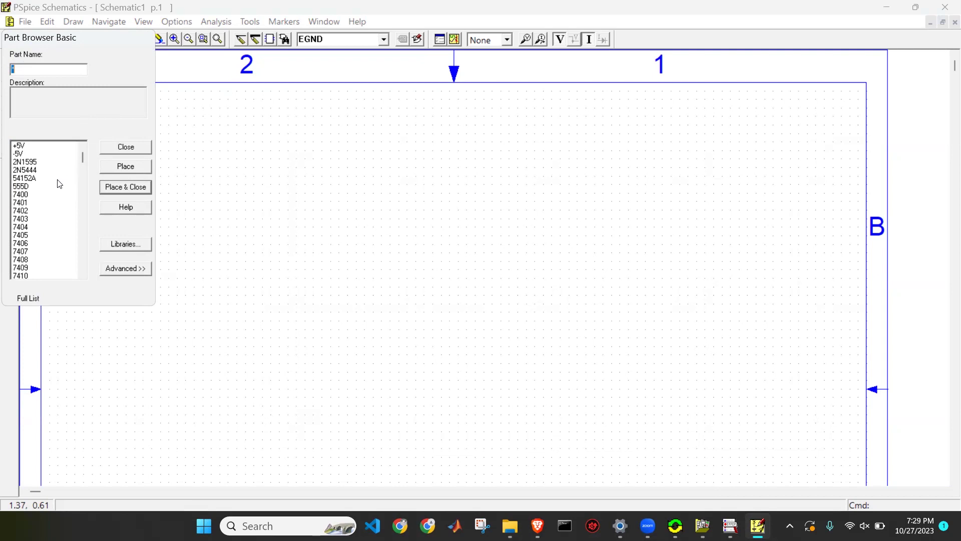
pyautogui.write('-5V')
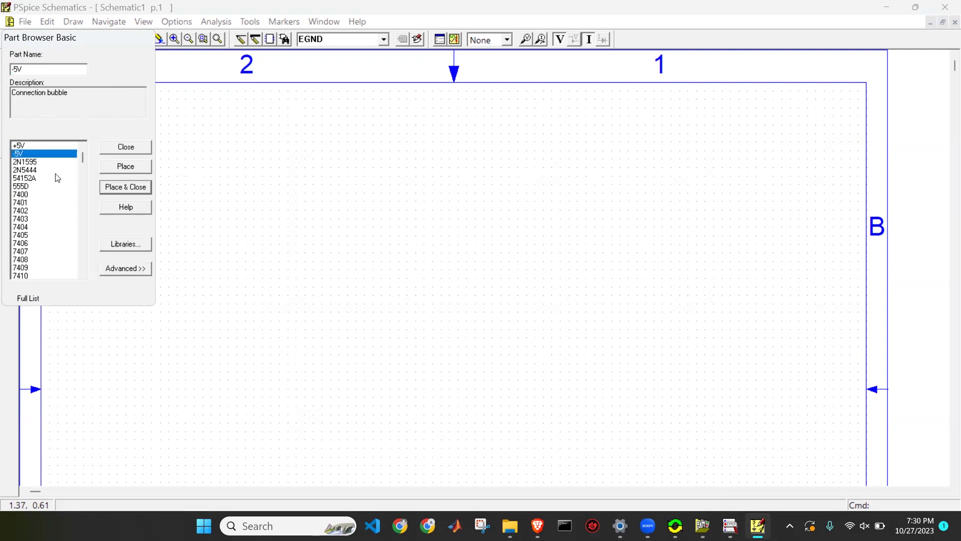
pyautogui.scroll(-3, 82, 163)
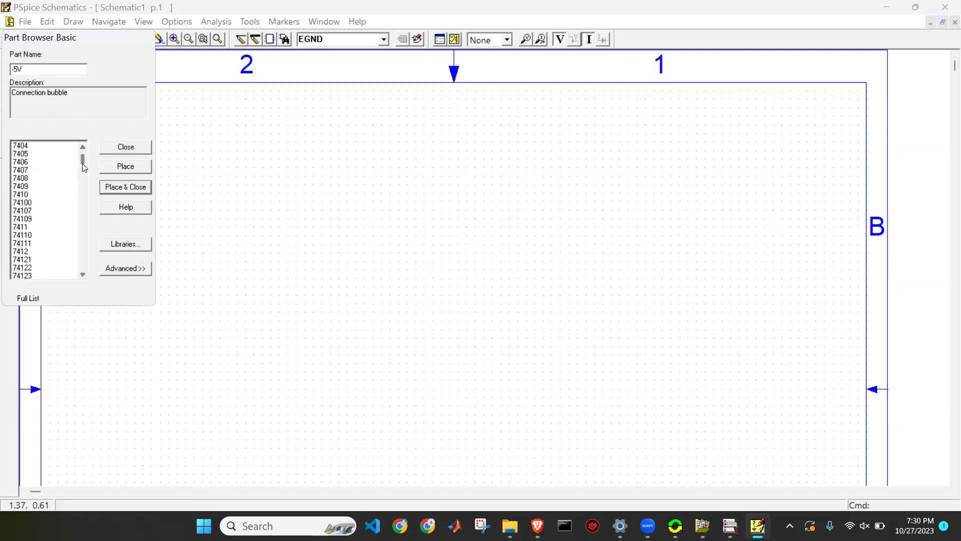
pyautogui.scroll(3, 82, 163)
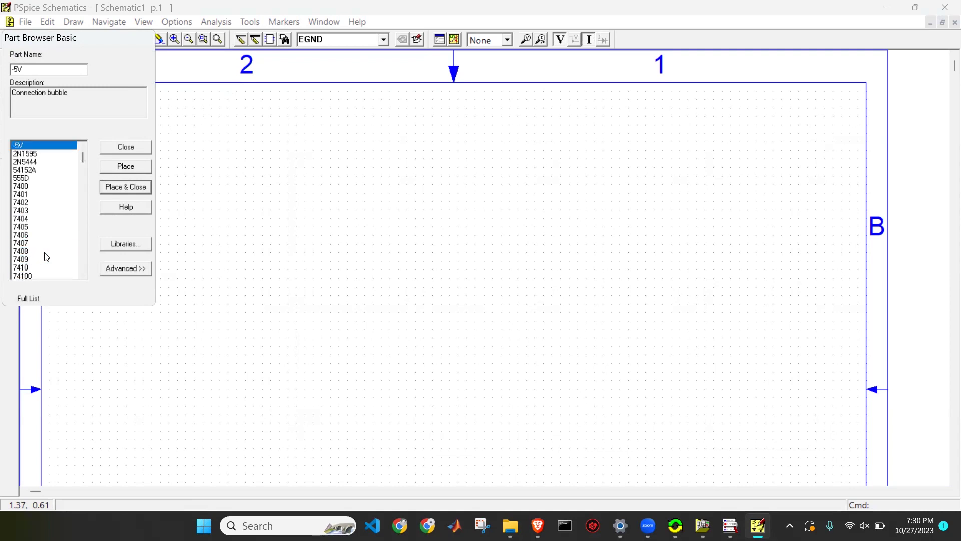
pyautogui.click(125, 243)
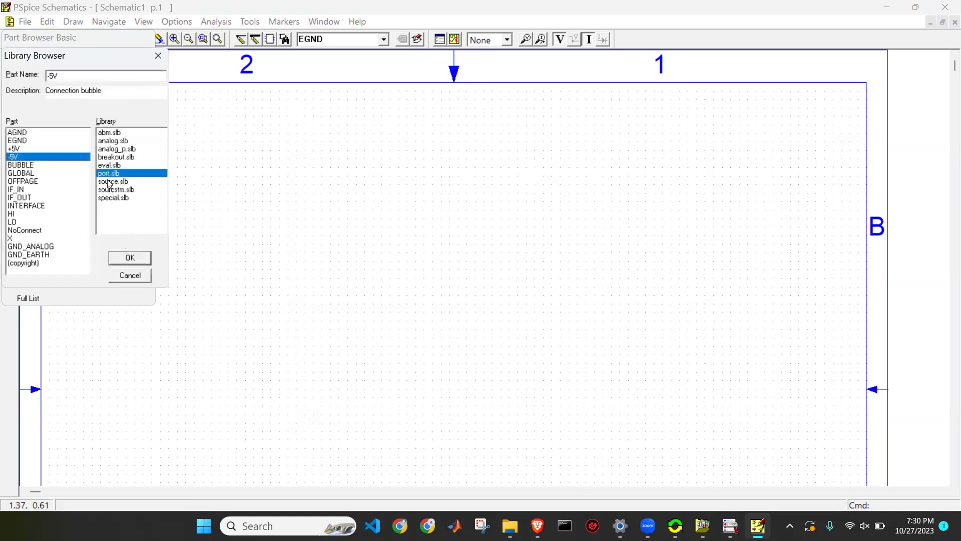
pyautogui.click(32, 172)
pyautogui.moveTo(30, 187); pyautogui.dragTo(32, 223)
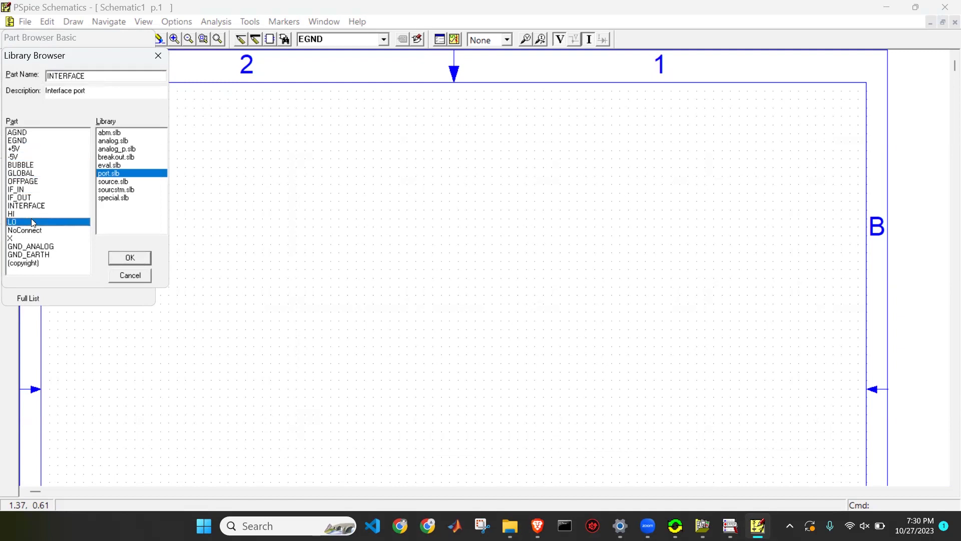
pyautogui.click(134, 271)
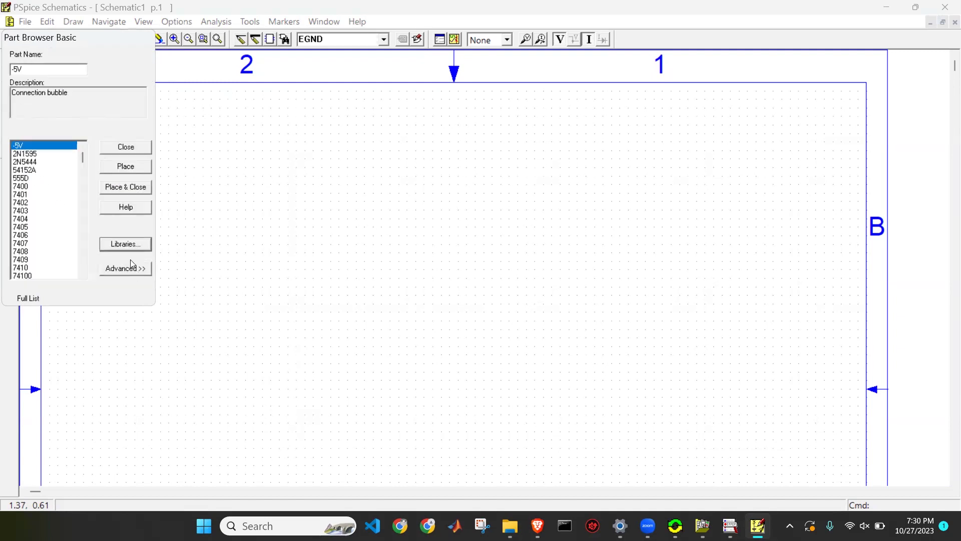
# Replace the -5V part name with vdc to choose the DC voltage source.
pyautogui.click(32, 71)
pyautogui.moveTo(32, 71); pyautogui.dragTo(4, 71)
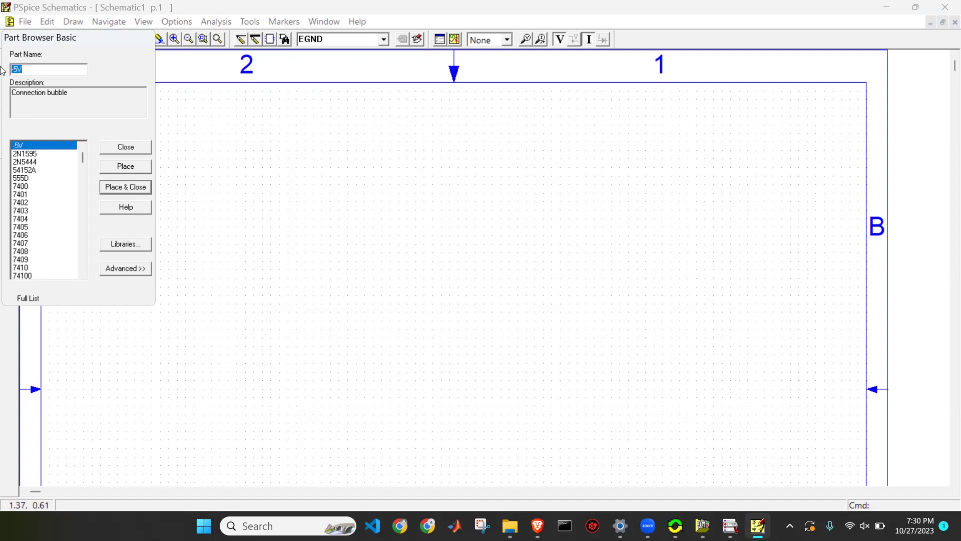
pyautogui.press('BackSpace')
pyautogui.write('vdc')
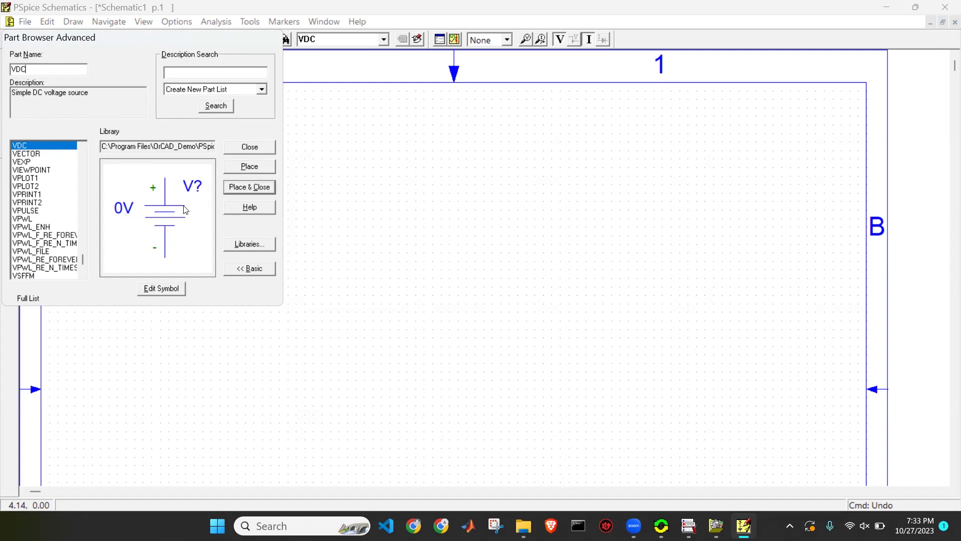
# Place the VDC source V2 on the page and undo the extra copies V3 and V4.
pyautogui.click(252, 167)
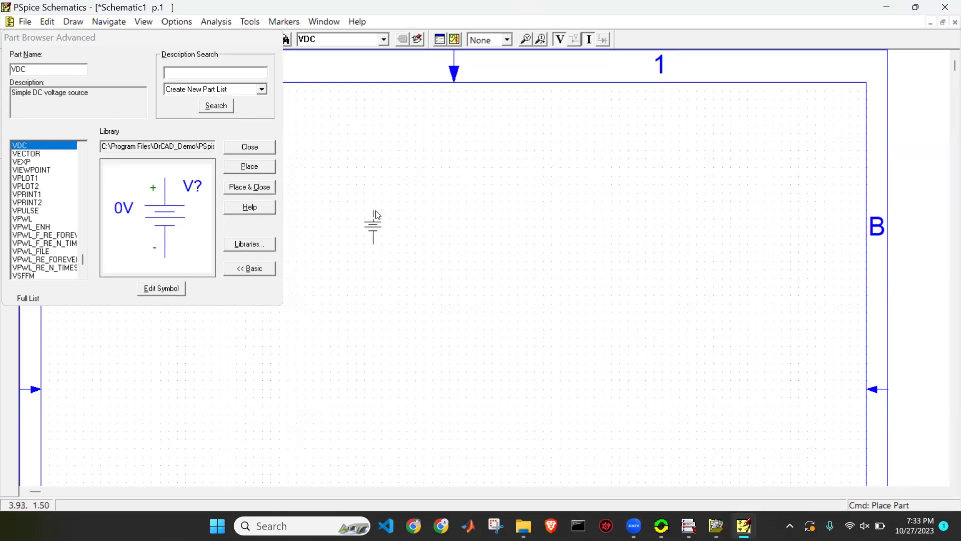
pyautogui.click(376, 209)
pyautogui.click(553, 206)
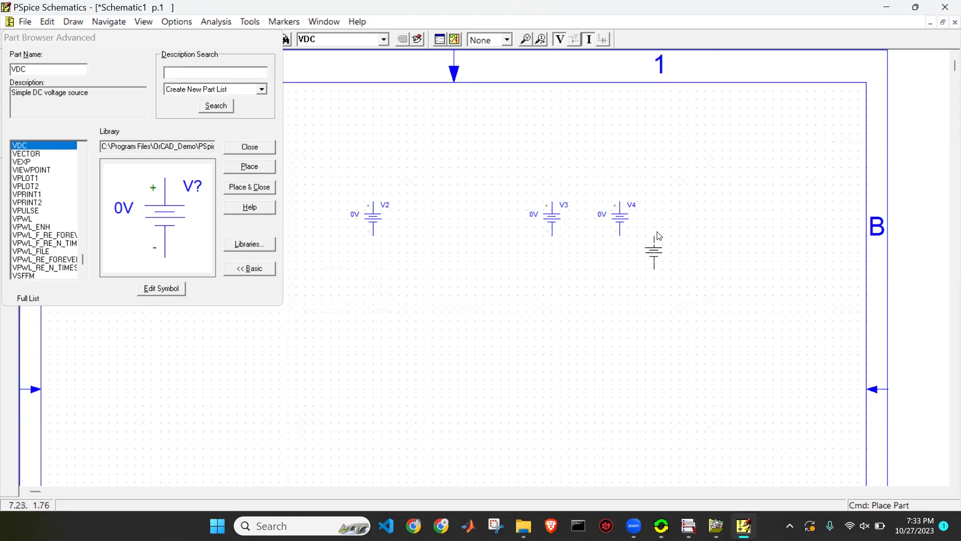
pyautogui.rightClick(658, 239)
pyautogui.hotkey('ctrl', 'c')
pyautogui.hotkey('ctrl', 'z')
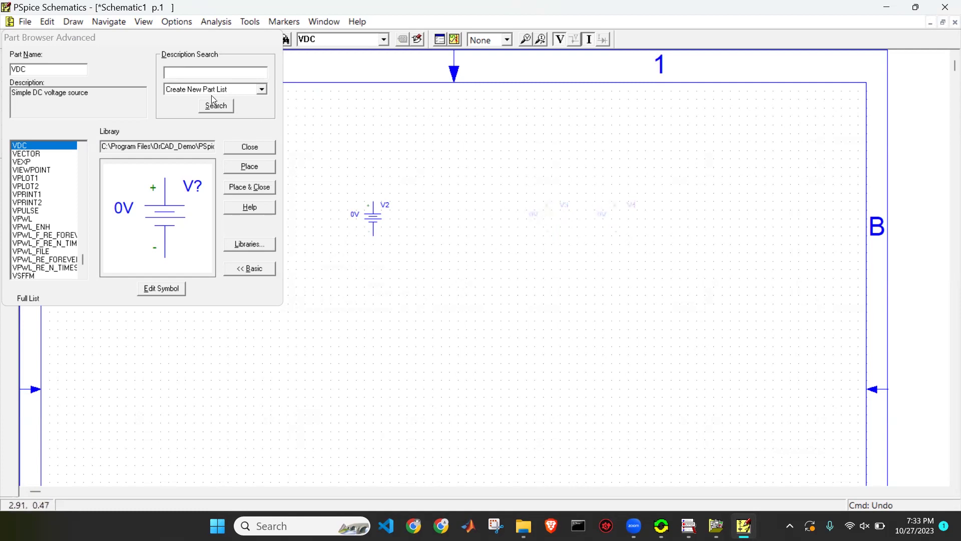
pyautogui.moveTo(130, 41); pyautogui.dragTo(130, 85)
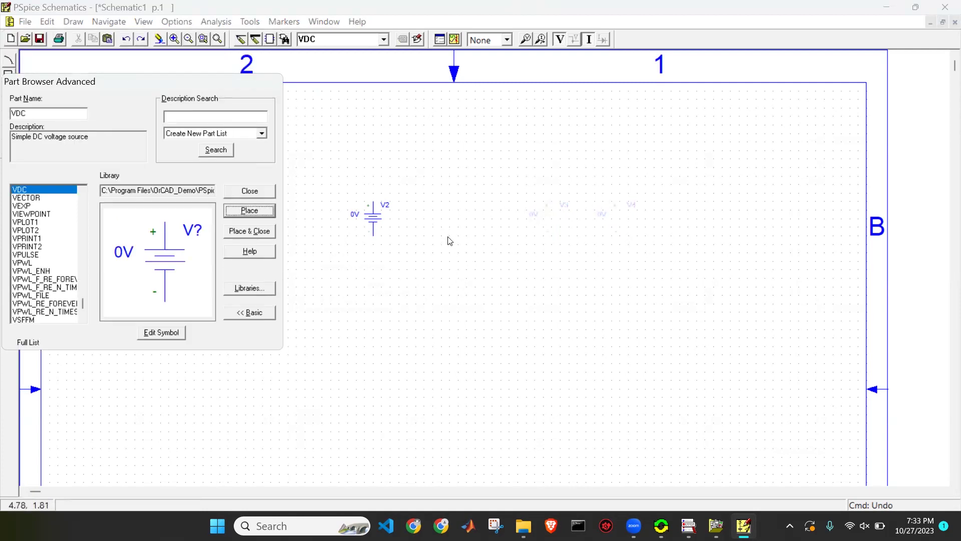
# Place two resistors, R1 and R2, to the right of source V2.
pyautogui.click(44, 111)
pyautogui.press('BackSpace')
pyautogui.press('BackSpace')
pyautogui.press('BackSpace')
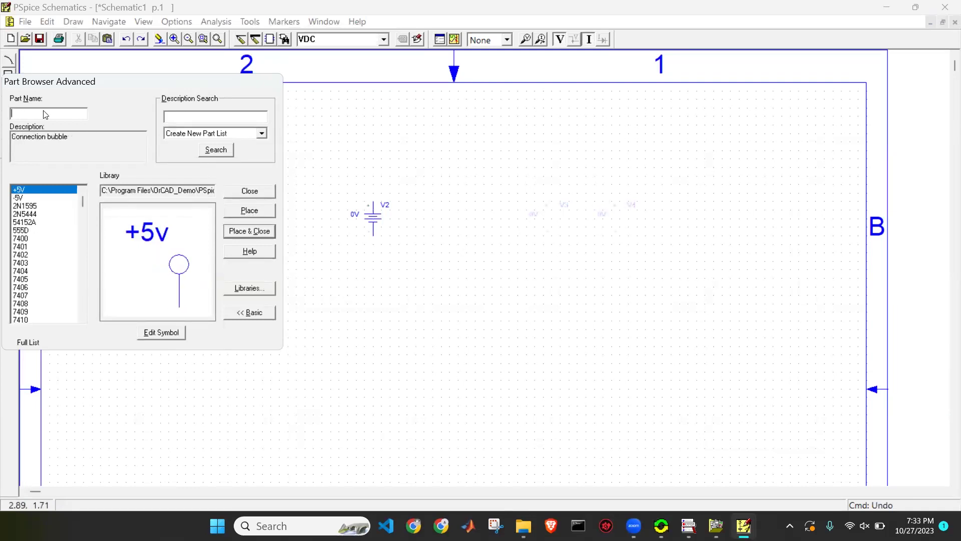
pyautogui.write('r')
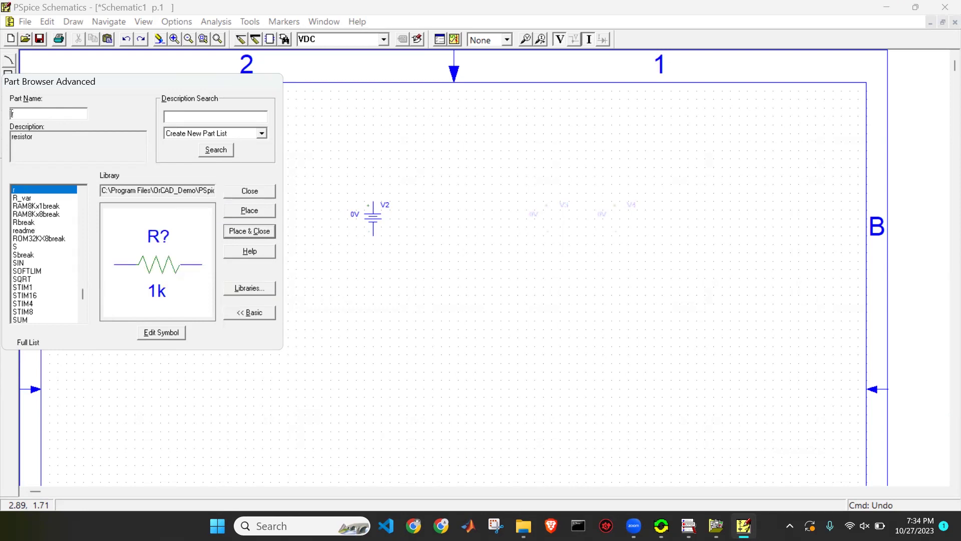
pyautogui.click(258, 232)
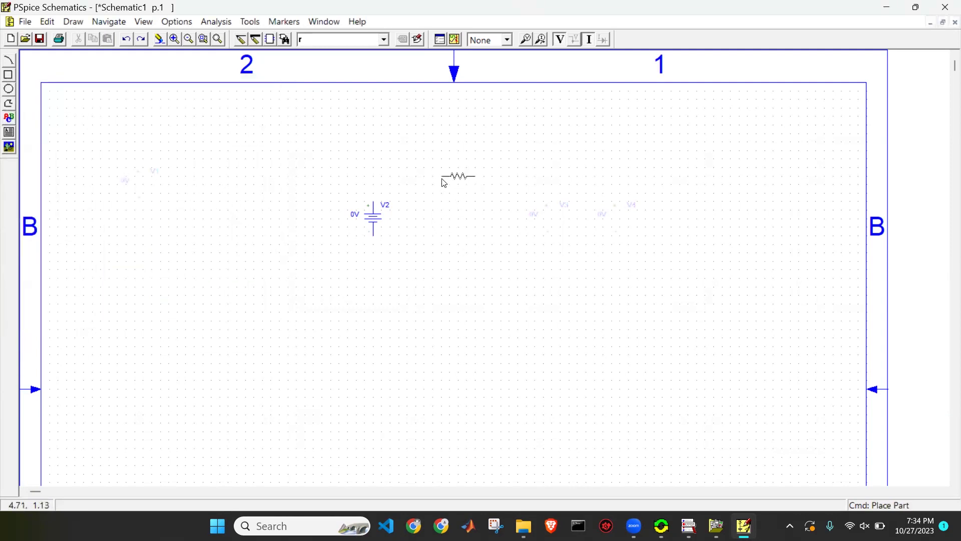
pyautogui.click(441, 183)
pyautogui.click(538, 182)
pyautogui.rightClick(494, 273)
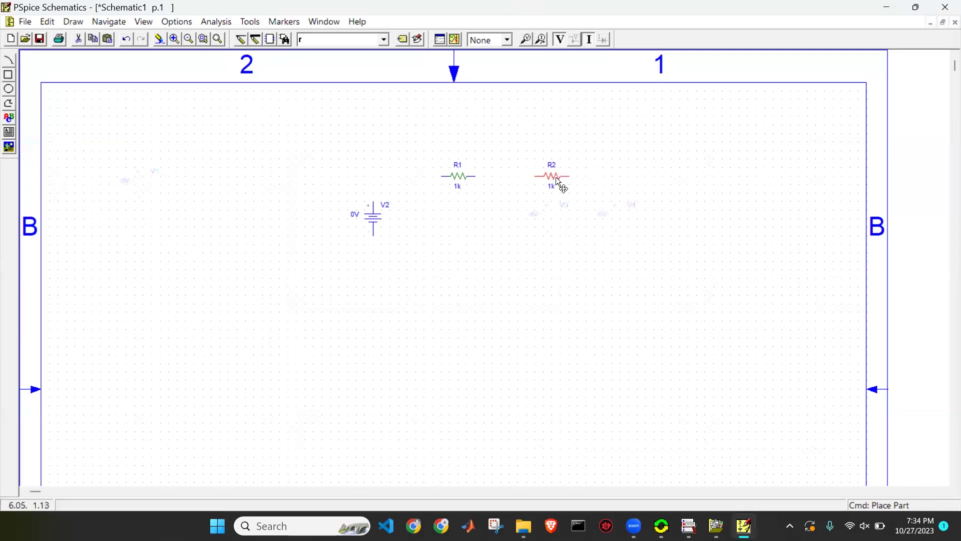
# Rotate R2 upright and move it lower, and nudge R1 toward the source.
pyautogui.hotkey('ctrl', 'c')
pyautogui.hotkey('ctrl', 'r')
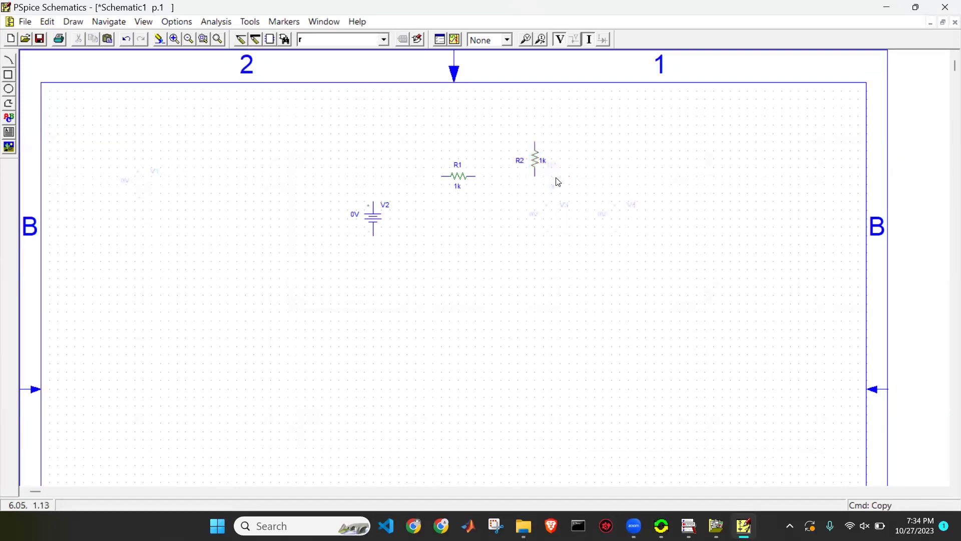
pyautogui.click(536, 159)
pyautogui.moveTo(534, 161); pyautogui.dragTo(535, 190)
pyautogui.moveTo(538, 188)
pyautogui.mouseDown()
pyautogui.moveTo(530, 181)
pyautogui.moveTo(533, 204)
pyautogui.mouseUp()
pyautogui.moveTo(538, 215); pyautogui.dragTo(538, 216)
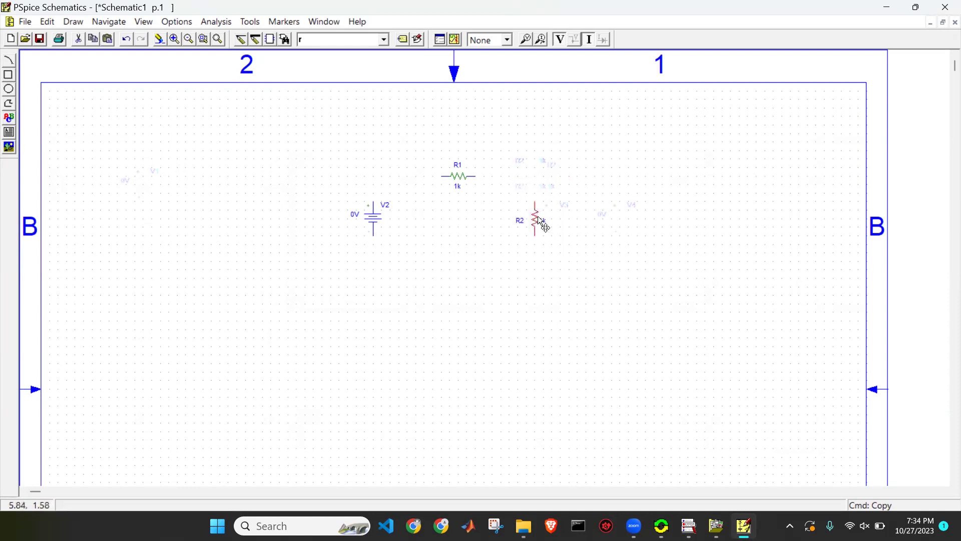
pyautogui.click(457, 176)
pyautogui.moveTo(461, 176); pyautogui.dragTo(455, 178)
# Wire V2's top to R1, R1 to R2's top, and R2's bottom back to V2.
pyautogui.click(242, 41)
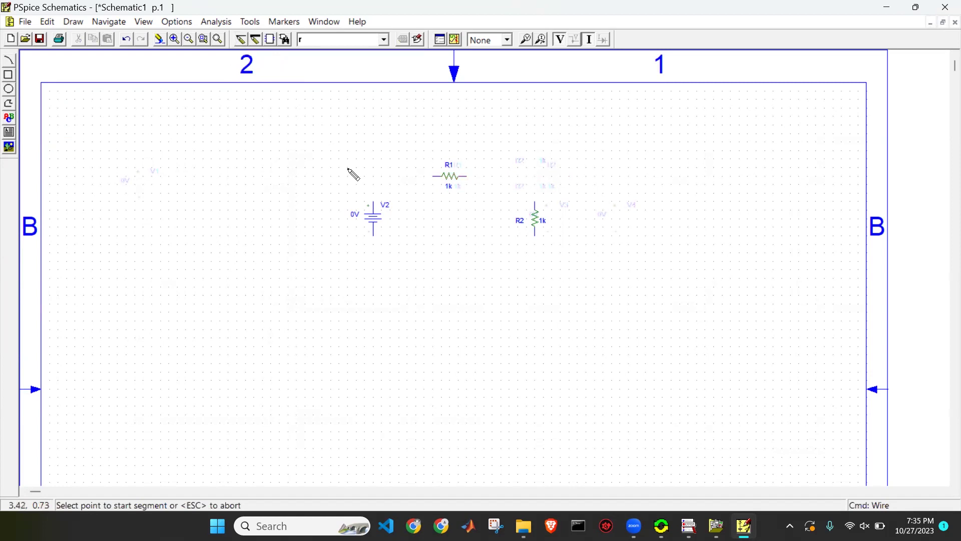
pyautogui.click(375, 202)
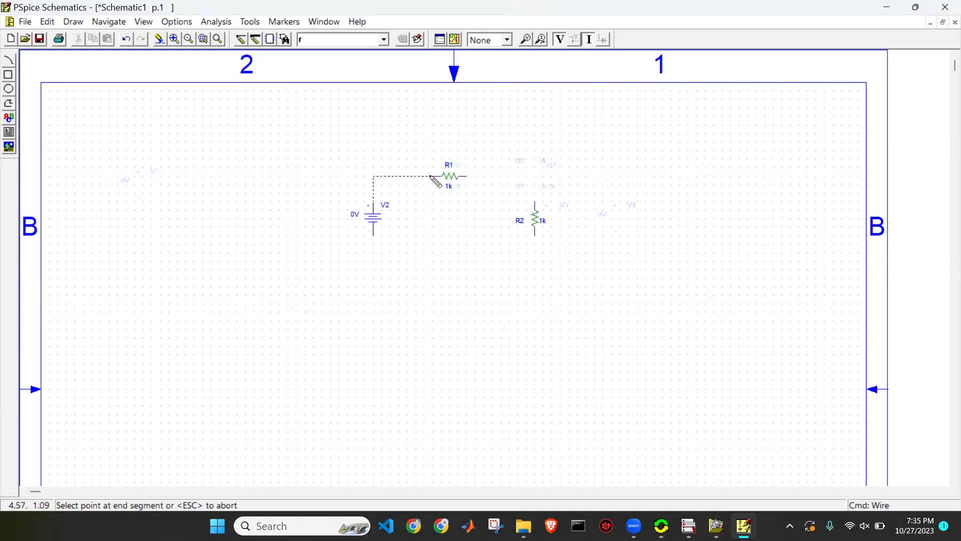
pyautogui.click(432, 176)
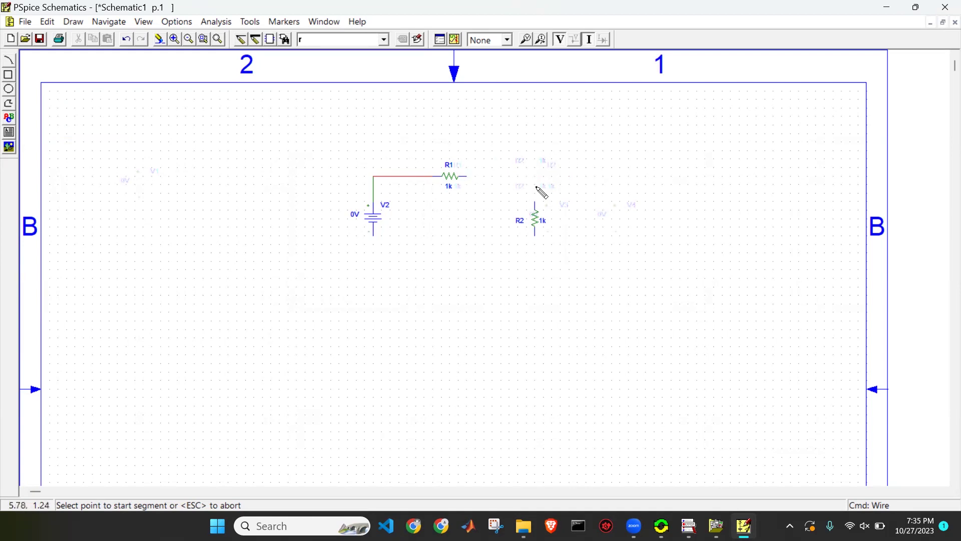
pyautogui.click(467, 177)
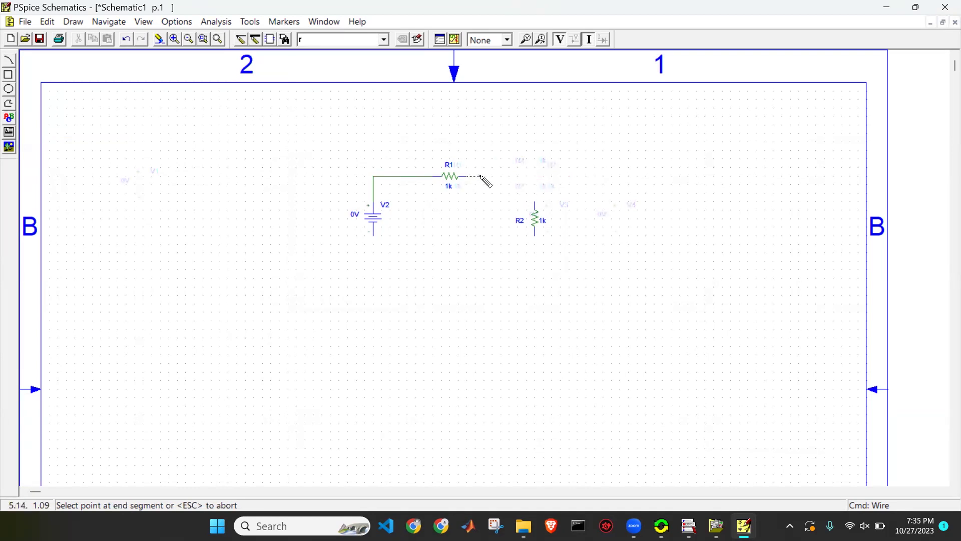
pyautogui.click(536, 203)
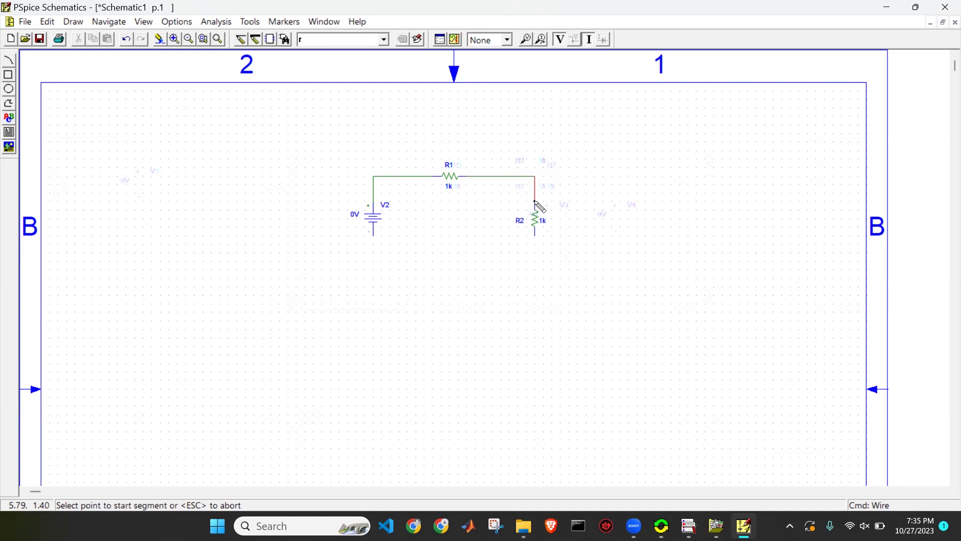
pyautogui.click(535, 244)
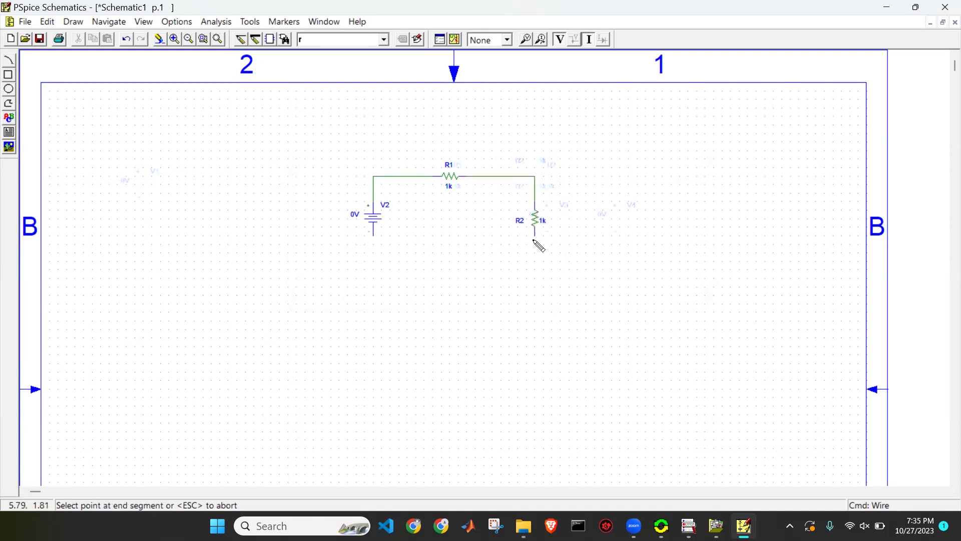
pyautogui.click(373, 234)
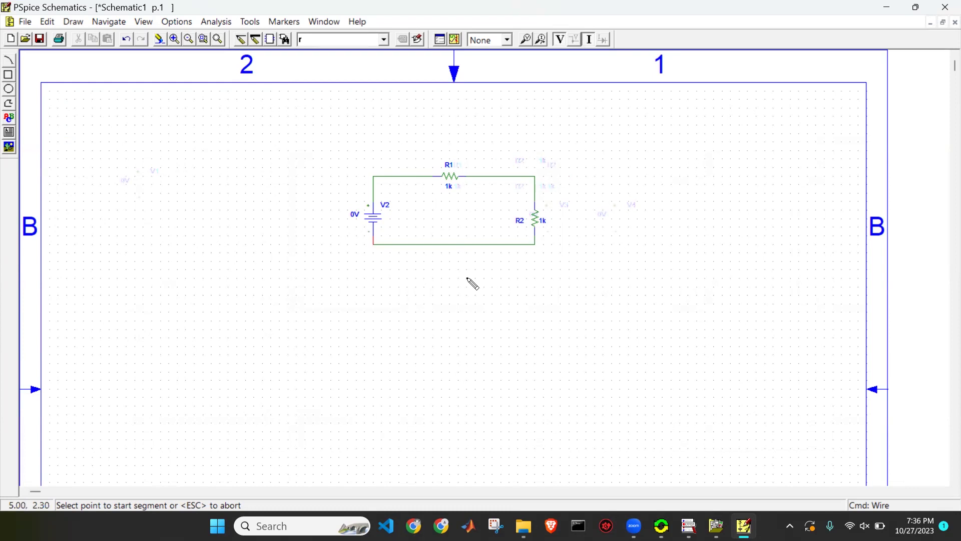
# Place an EGND earth ground symbol just below the series loop.
pyautogui.click(285, 39)
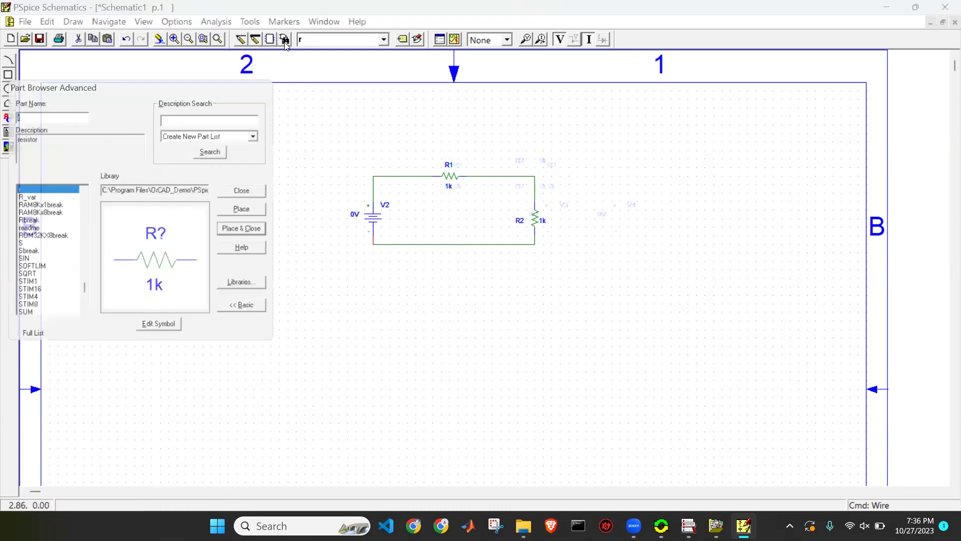
pyautogui.press('BackSpace')
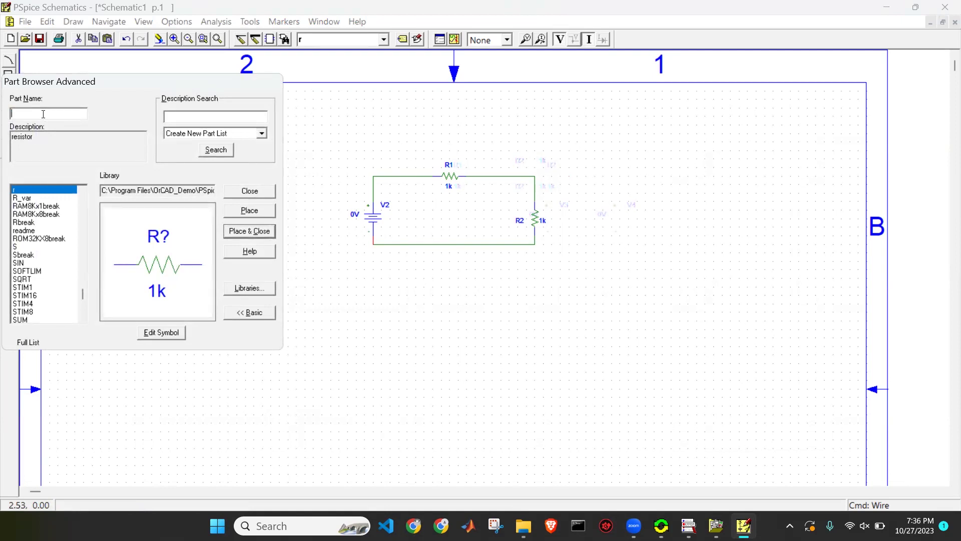
pyautogui.write('Egnd')
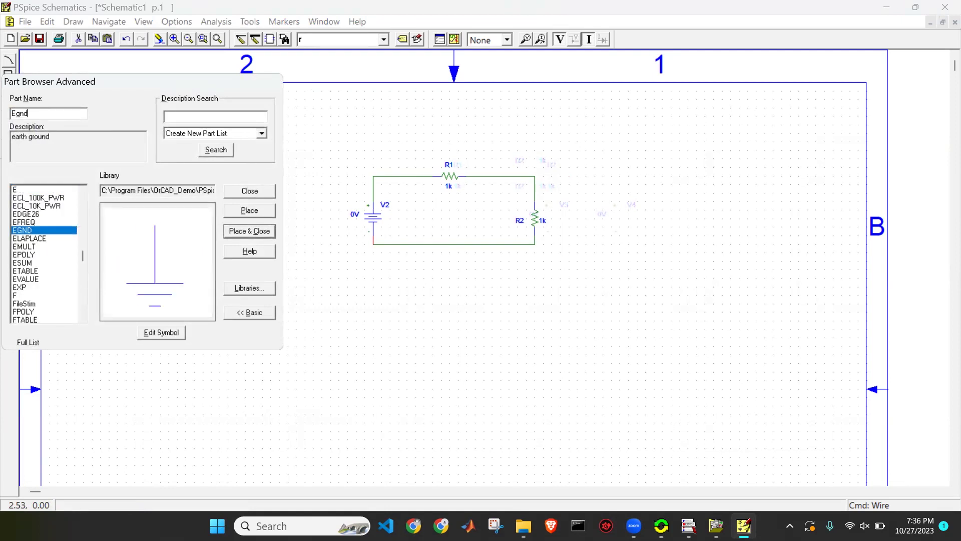
pyautogui.click(249, 231)
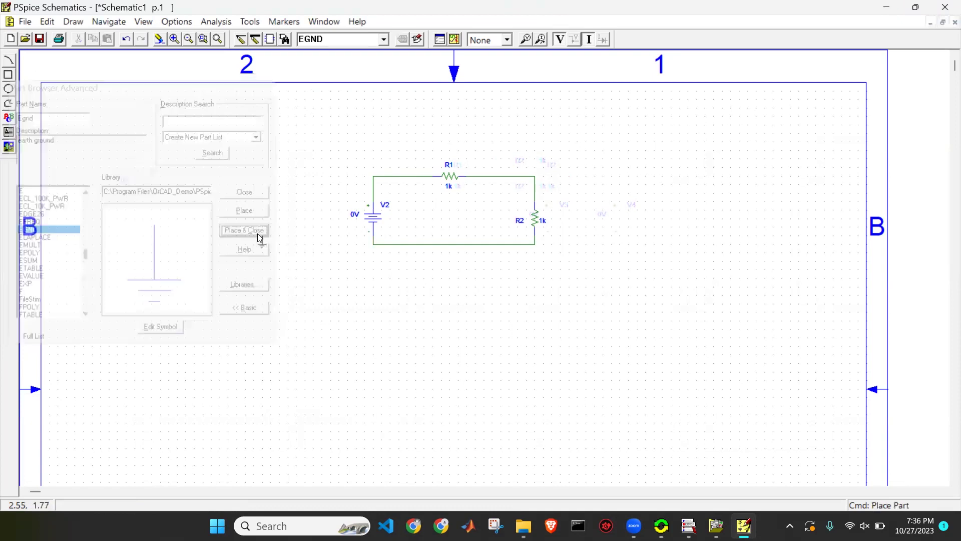
pyautogui.click(413, 274)
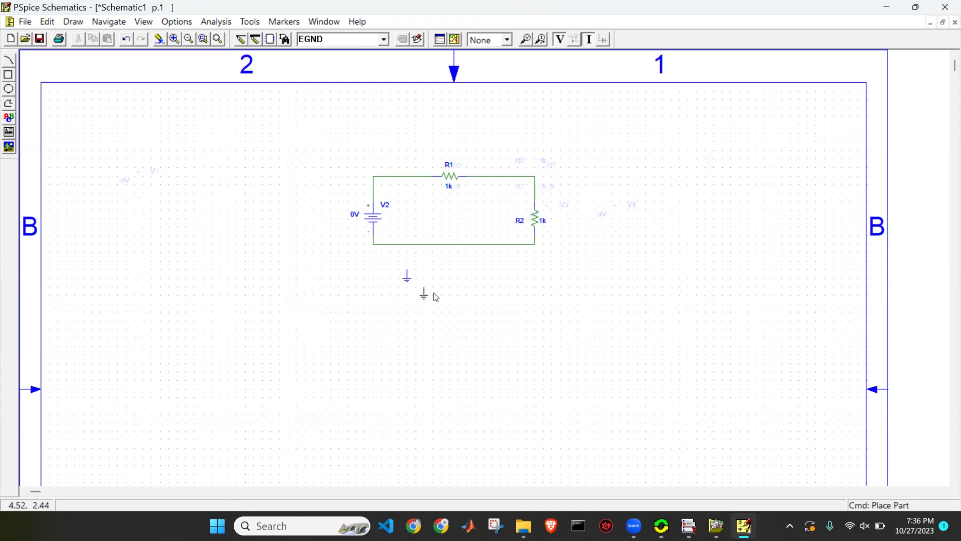
pyautogui.rightClick(493, 289)
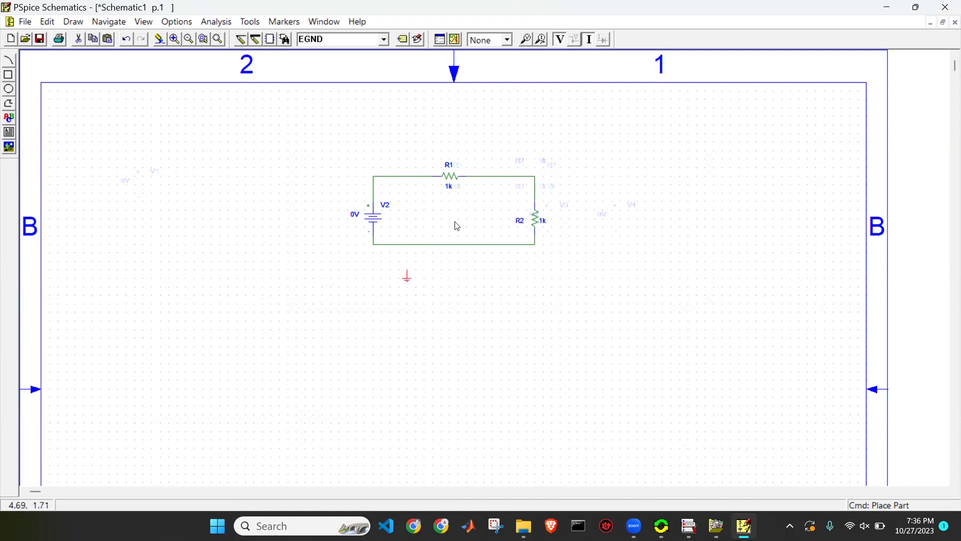
# Zoom in until the circuit and its ground fill the workspace.
pyautogui.click(175, 40)
pyautogui.moveTo(380, 153); pyautogui.dragTo(708, 357)
pyautogui.click(706, 352)
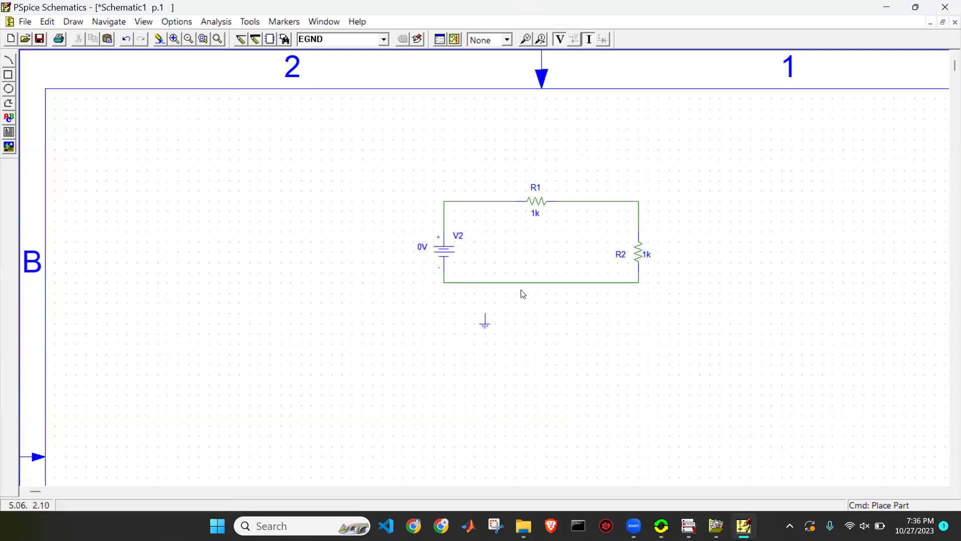
pyautogui.click(176, 41)
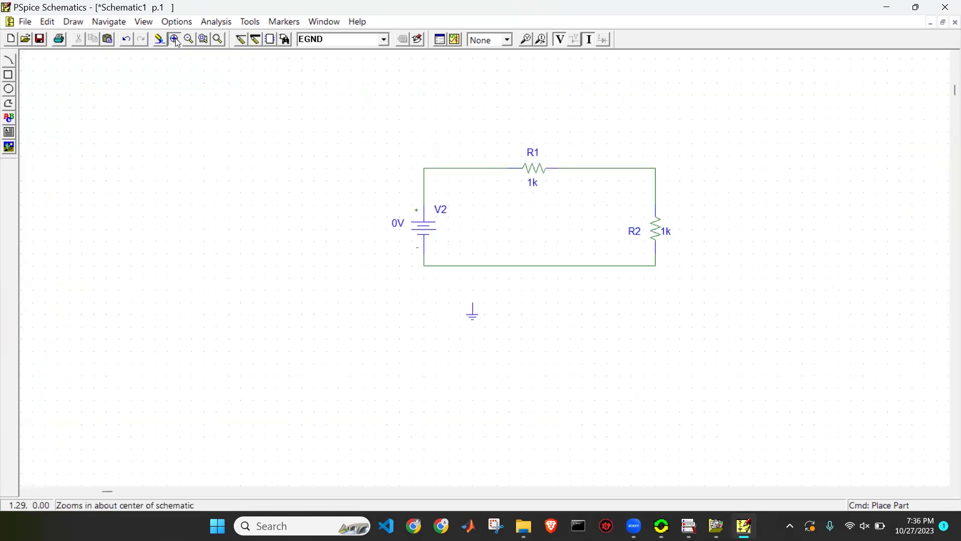
pyautogui.click(175, 40)
pyautogui.click(176, 41)
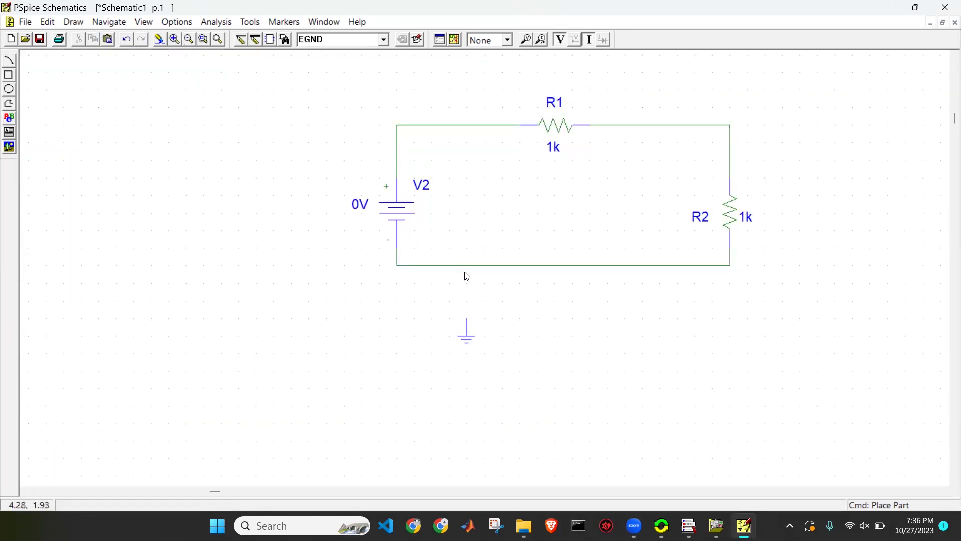
pyautogui.click(240, 41)
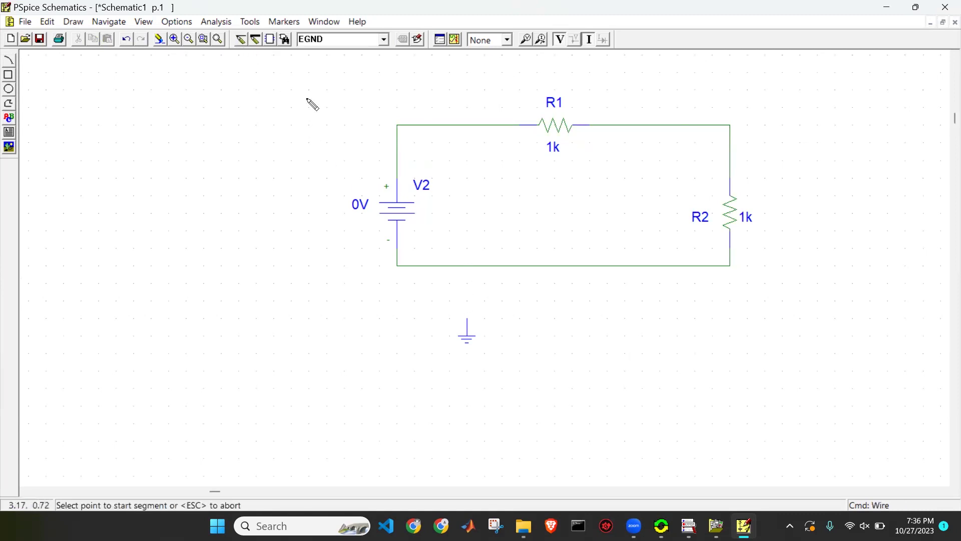
# Wire the top of the EGND ground symbol to the loop's bottom wire.
pyautogui.click(467, 319)
pyautogui.click(468, 265)
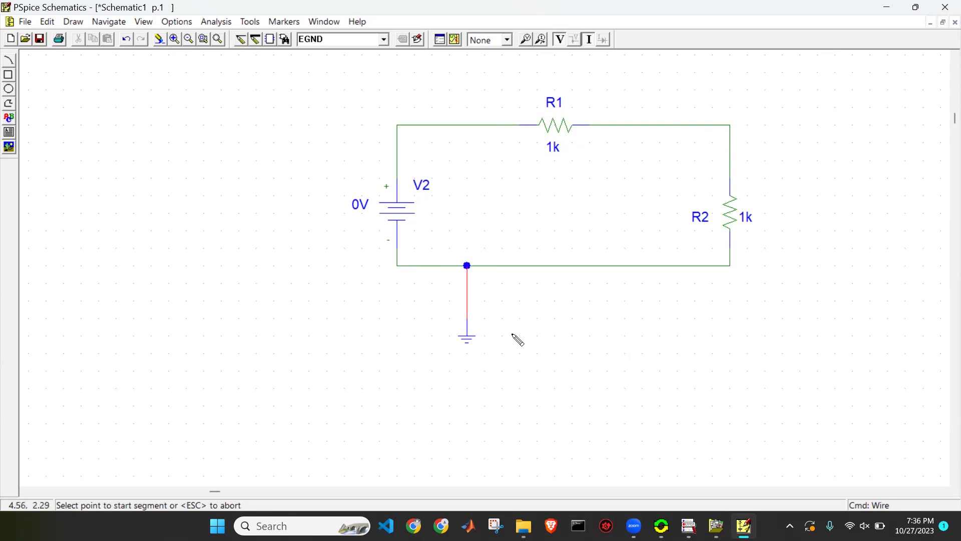
pyautogui.press('Escape')
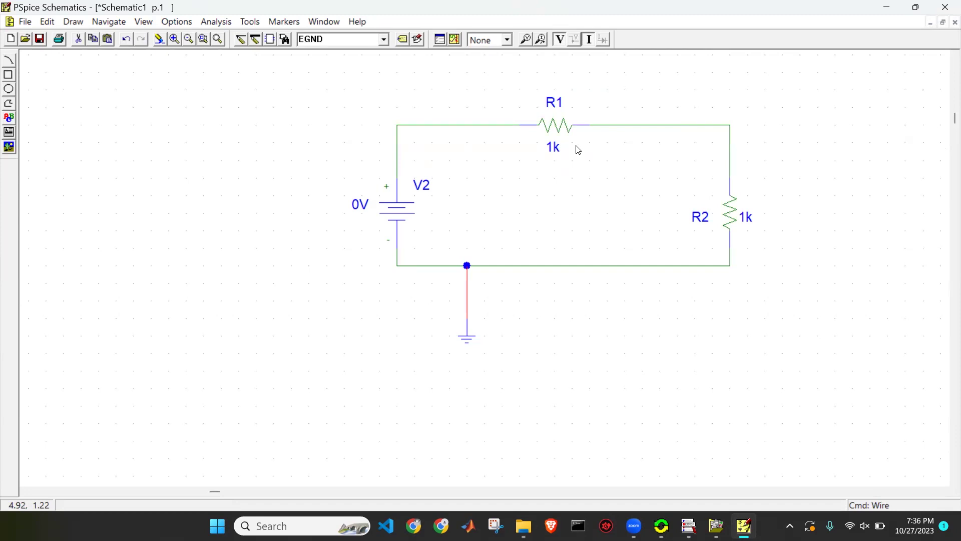
# Set the source's DC value from 0V to 15V.
pyautogui.click(358, 206)
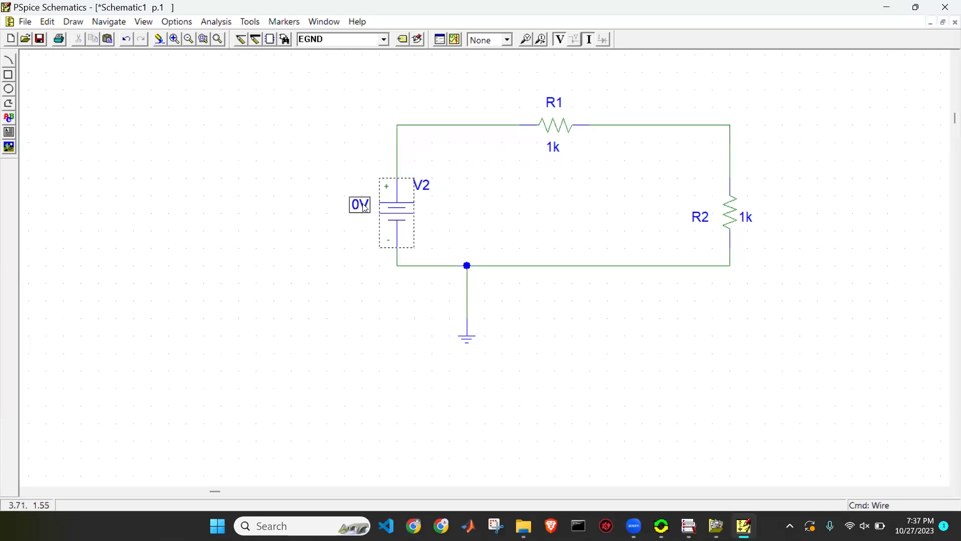
pyautogui.doubleClick(363, 206)
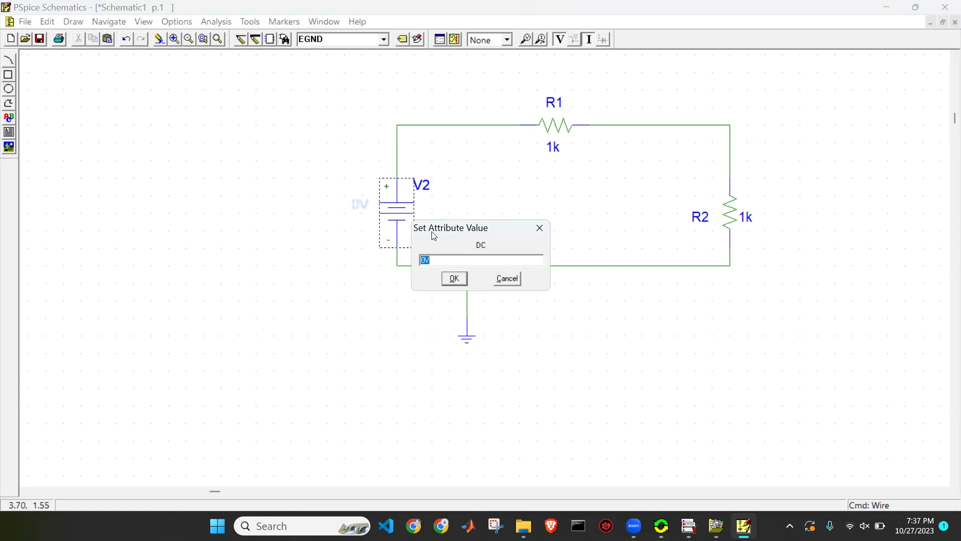
pyautogui.click(424, 261)
pyautogui.write('15')
pyautogui.click(454, 278)
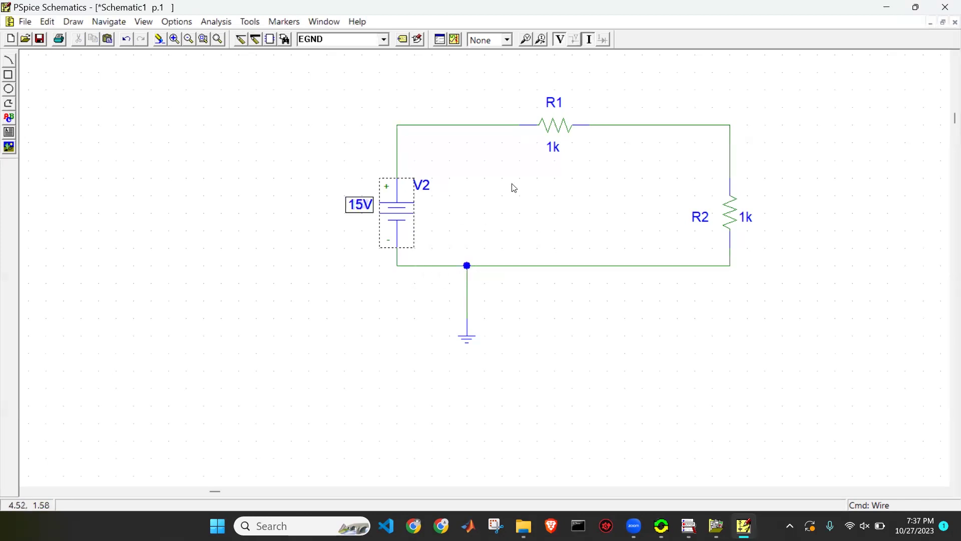
# Change R1's resistance to 10k and R2's resistance to 5k.
pyautogui.doubleClick(550, 150)
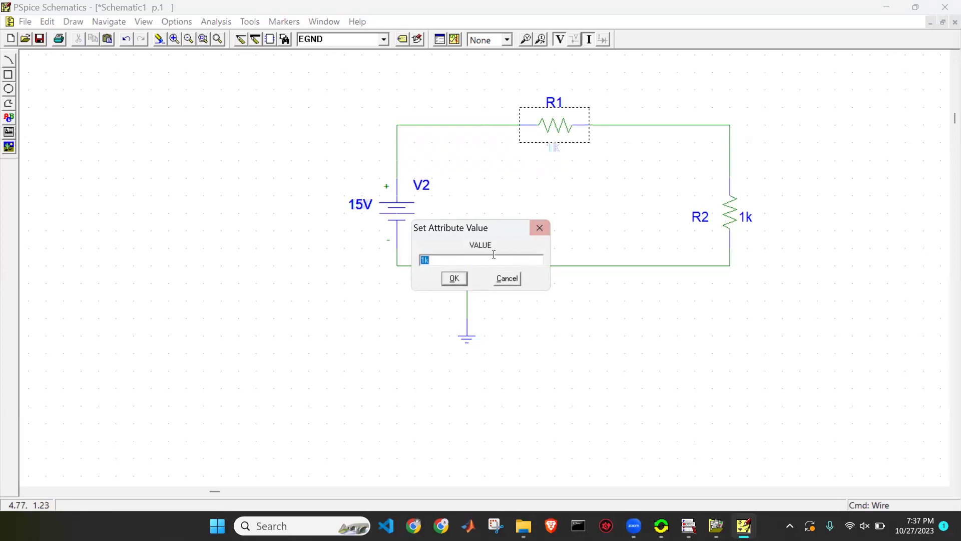
pyautogui.click(424, 261)
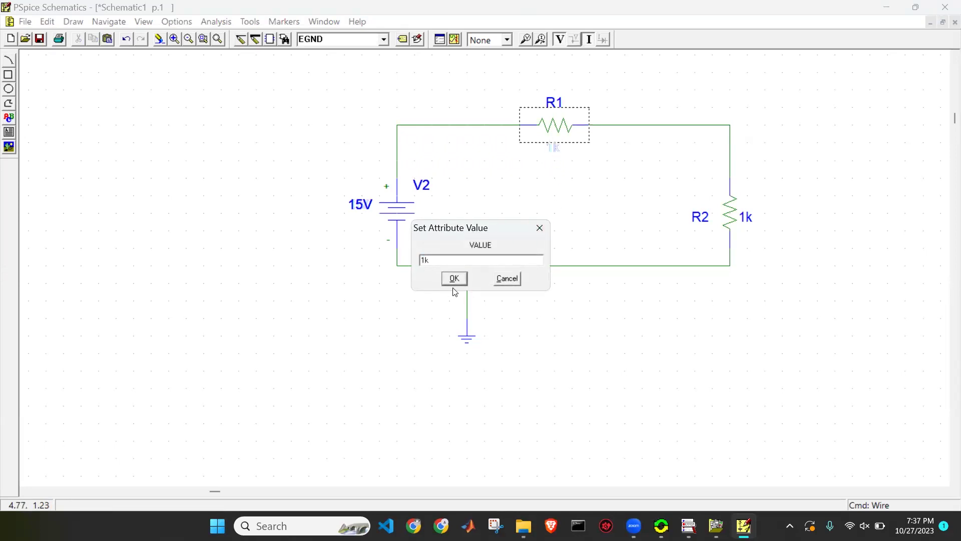
pyautogui.write('0')
pyautogui.click(454, 279)
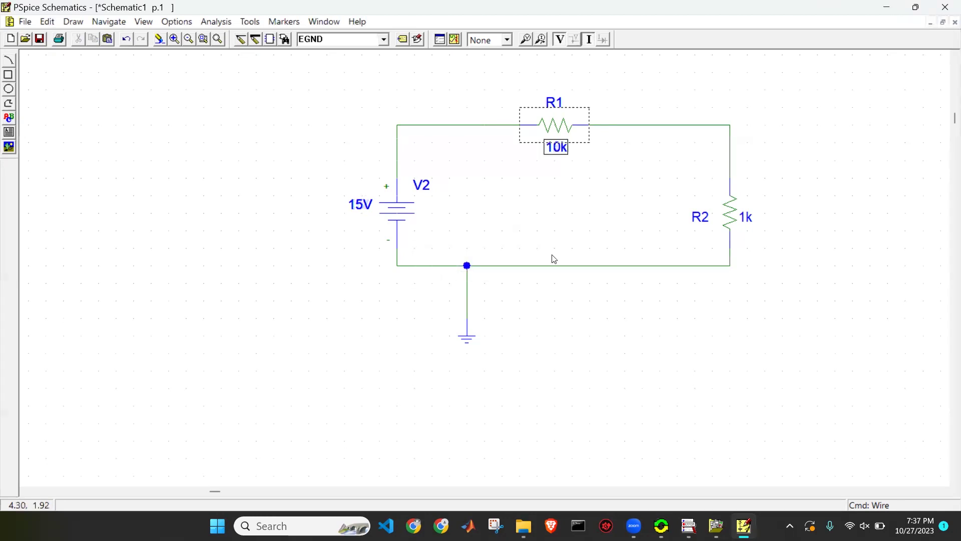
pyautogui.doubleClick(747, 228)
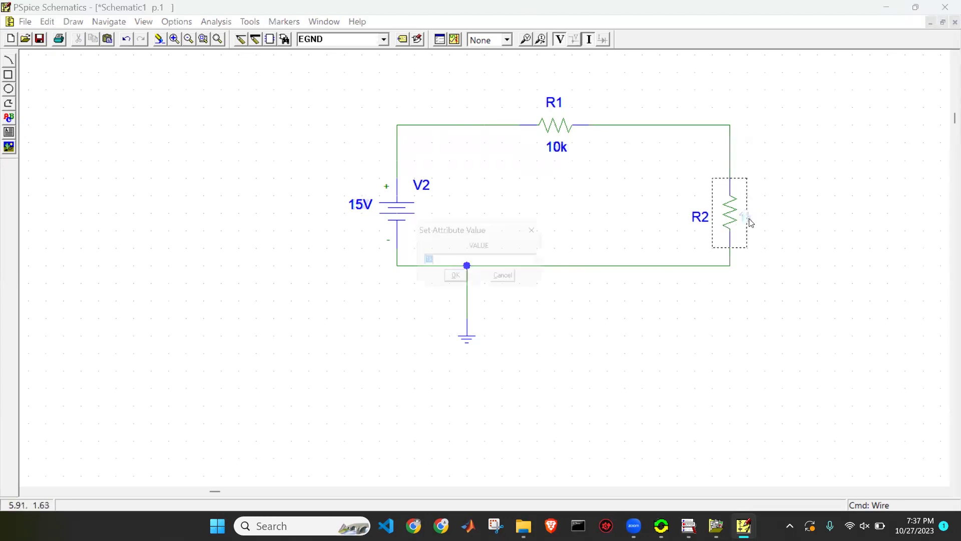
pyautogui.click(425, 263)
pyautogui.write('5')
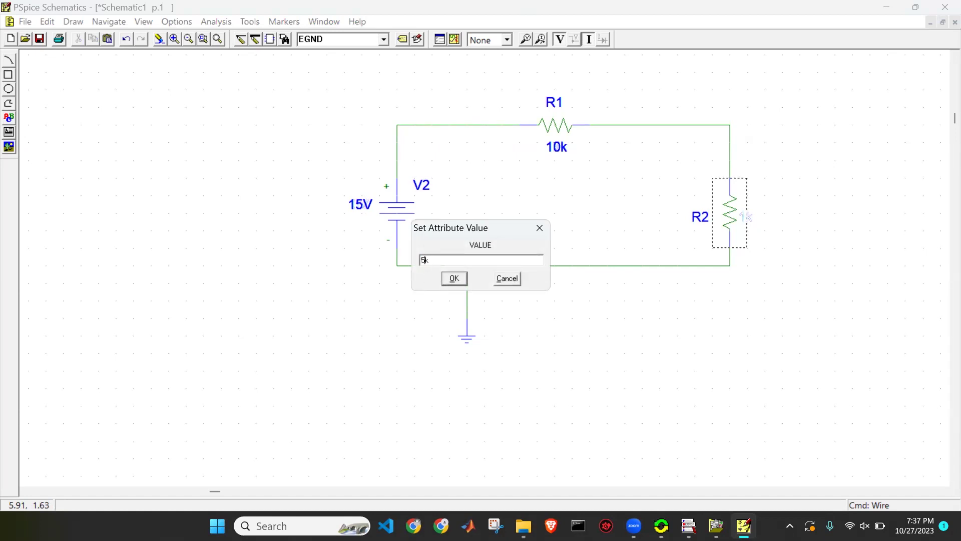
pyautogui.click(459, 279)
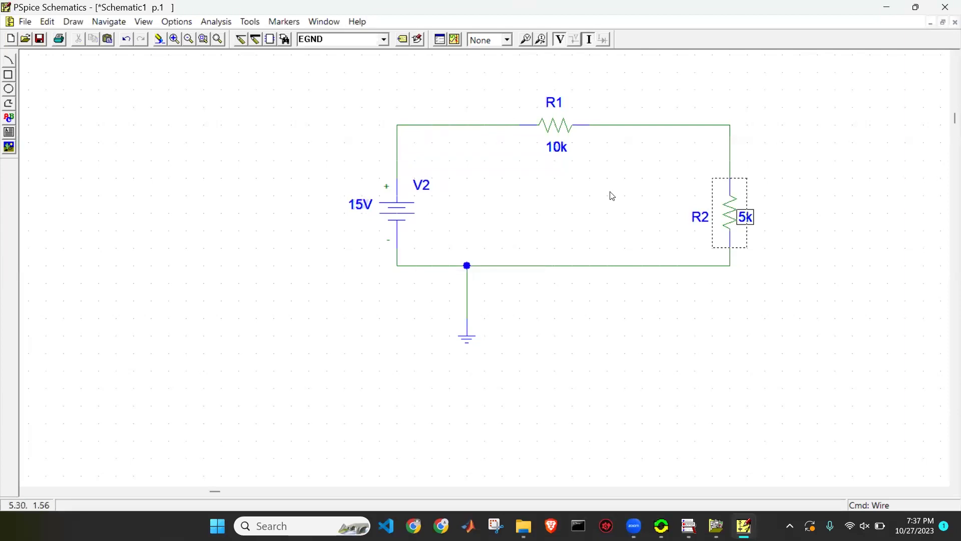
# Rename the source's reference designator from V2 to V.
pyautogui.doubleClick(555, 104)
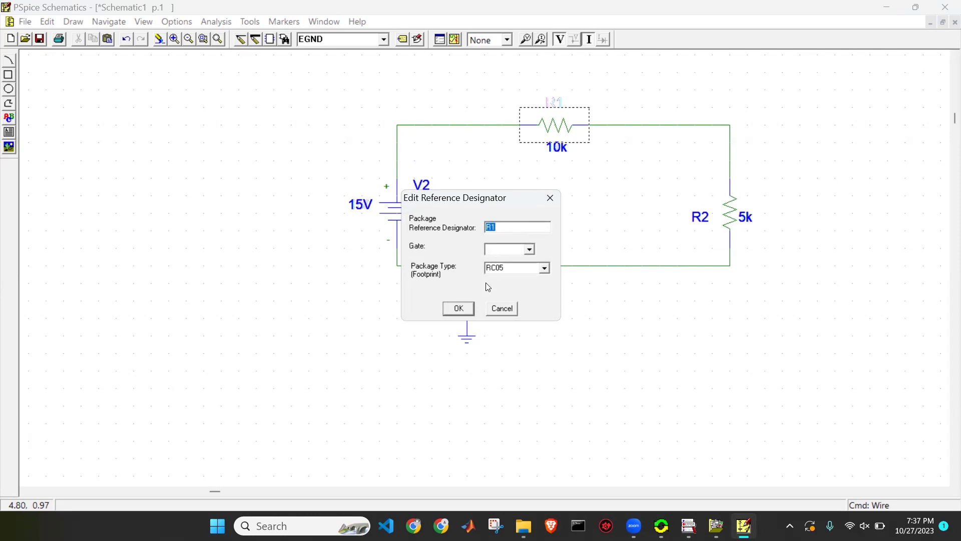
pyautogui.click(458, 308)
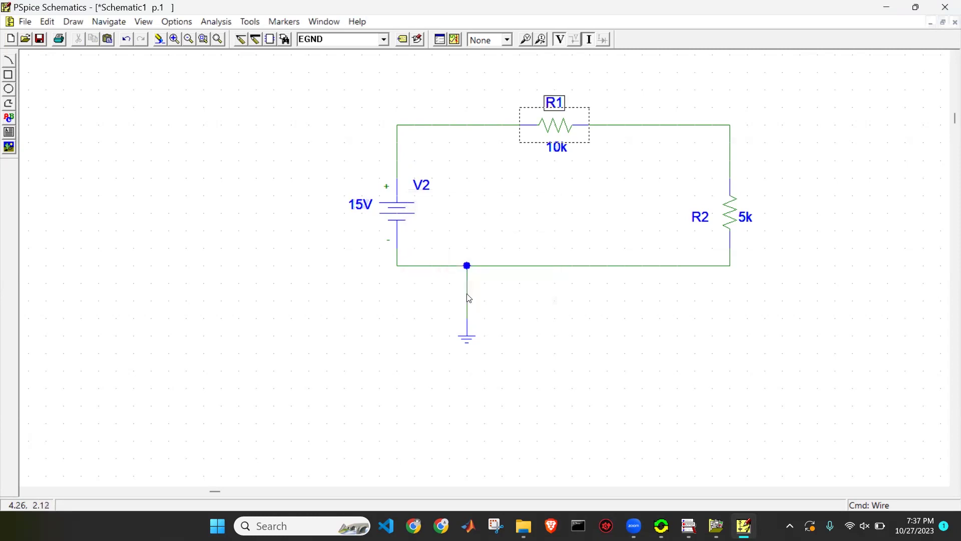
pyautogui.click(428, 186)
pyautogui.doubleClick(428, 186)
pyautogui.click(492, 226)
pyautogui.press('Return')
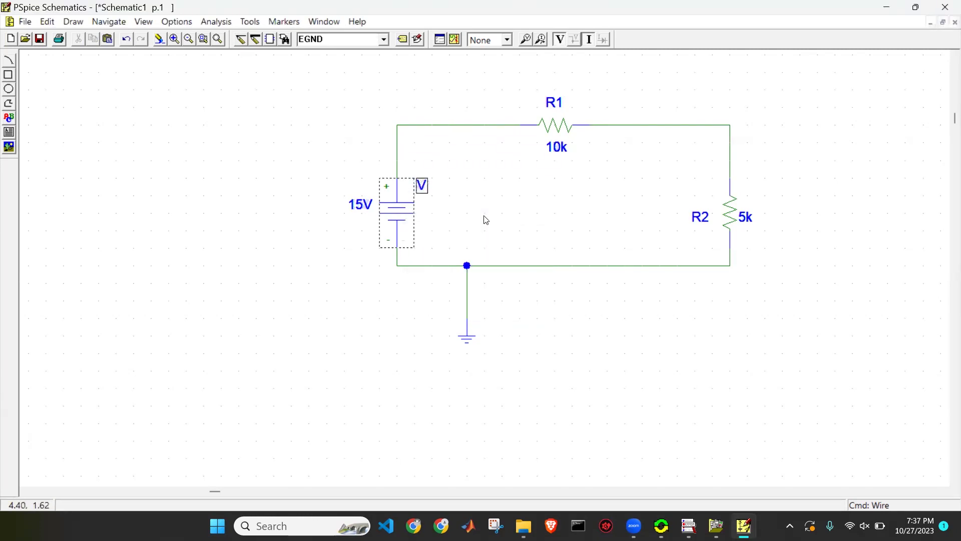
pyautogui.click(539, 284)
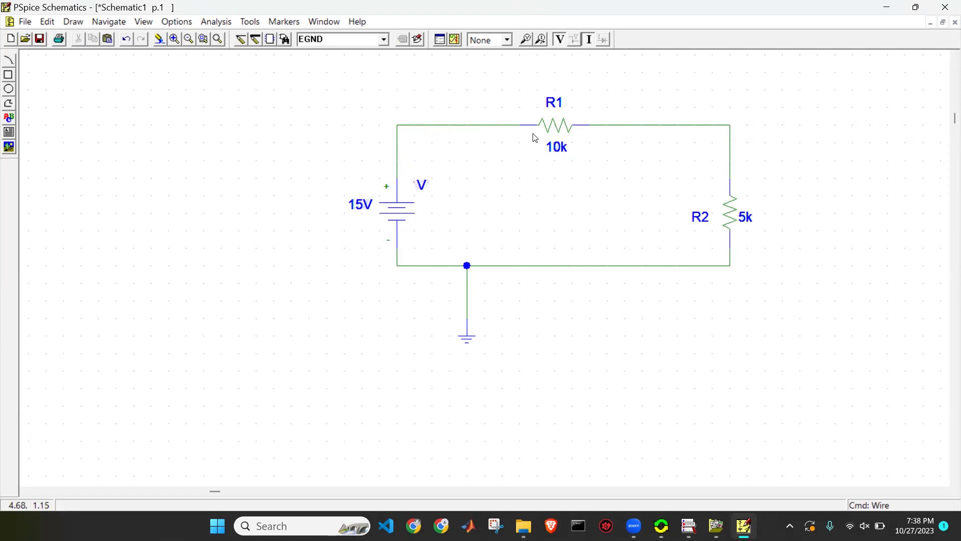
# Place voltage markers left of R1, between R1 and R2, and on the bottom wire.
pyautogui.click(526, 40)
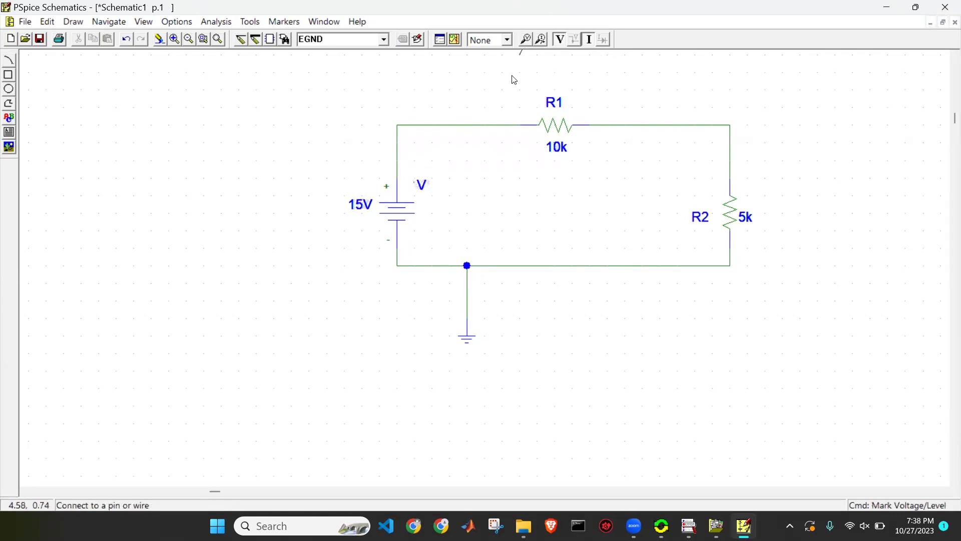
pyautogui.click(449, 125)
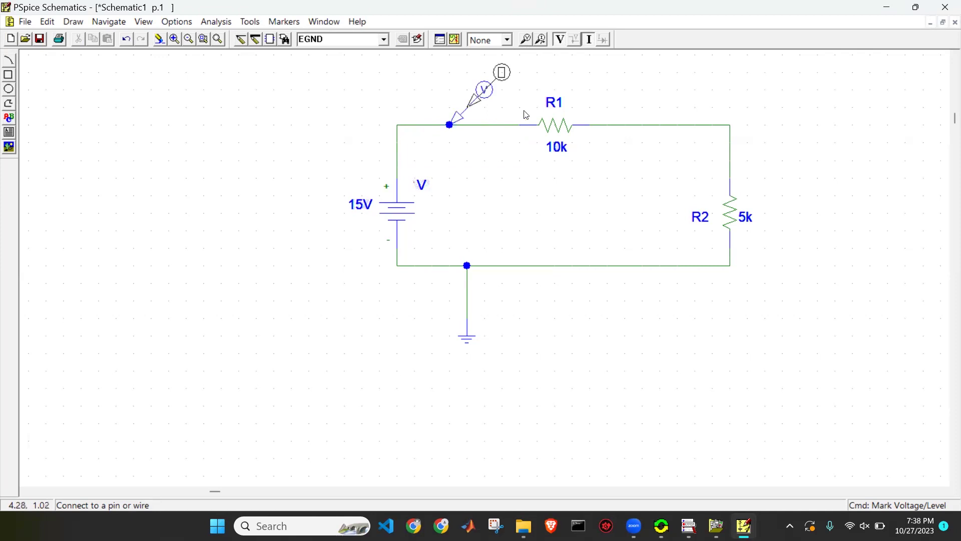
pyautogui.click(676, 125)
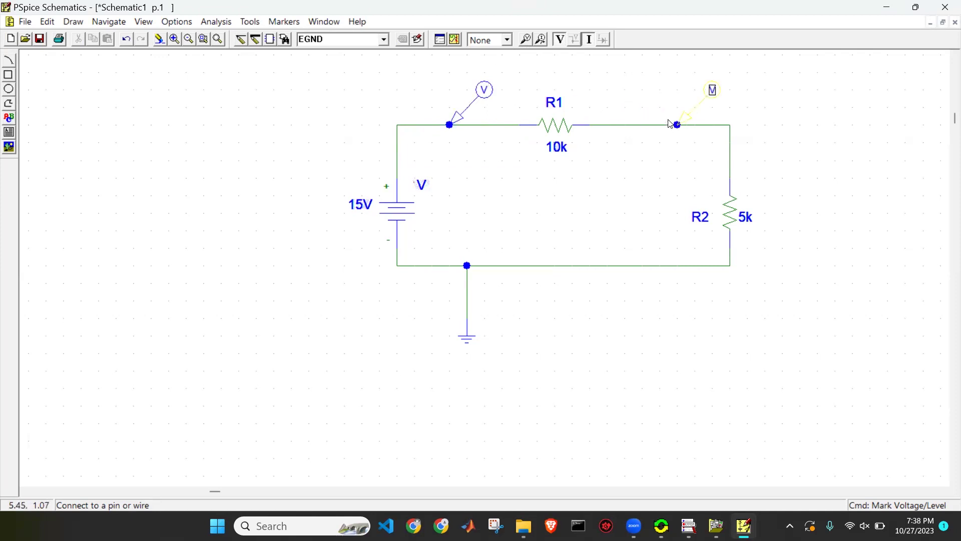
pyautogui.click(589, 265)
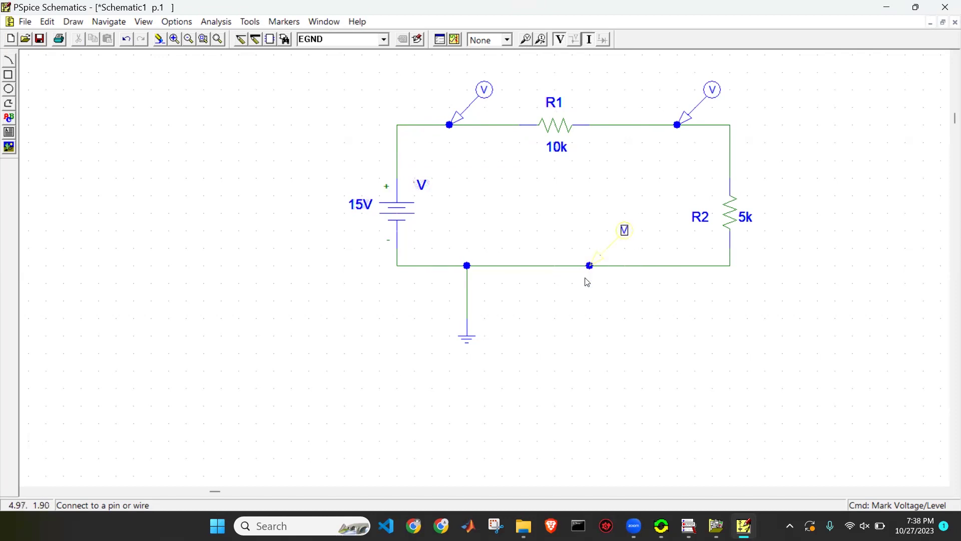
pyautogui.rightClick(569, 339)
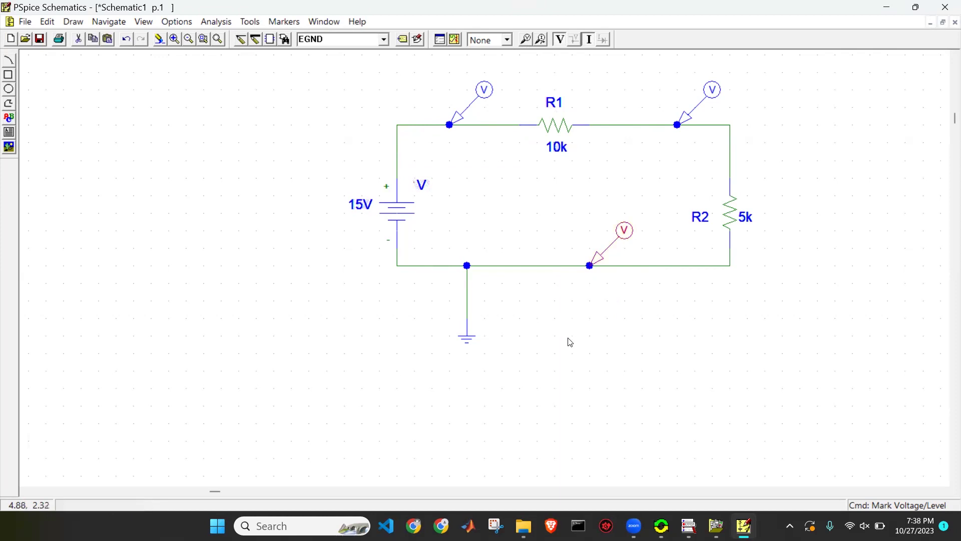
pyautogui.click(589, 39)
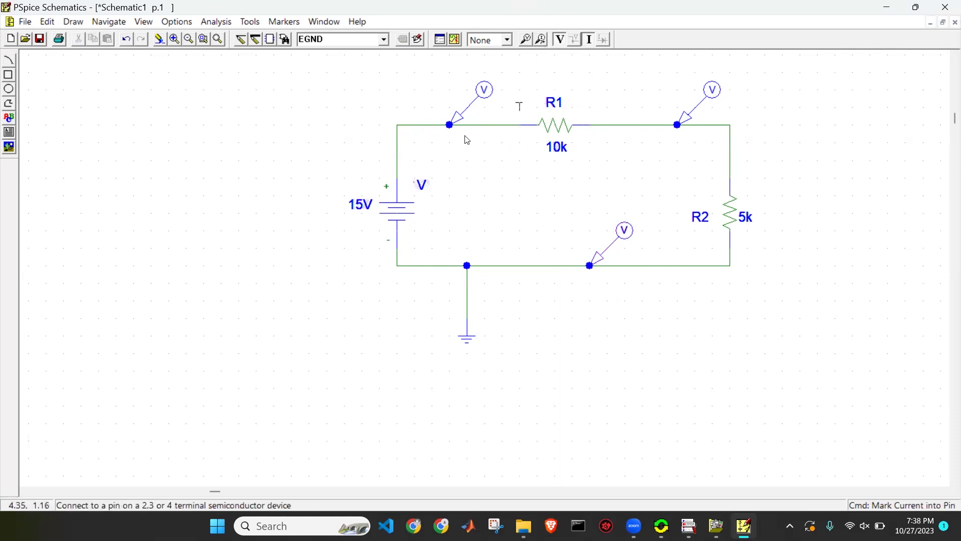
# Place a current marker on R2's upper pin.
pyautogui.click(732, 177)
pyautogui.rightClick(787, 180)
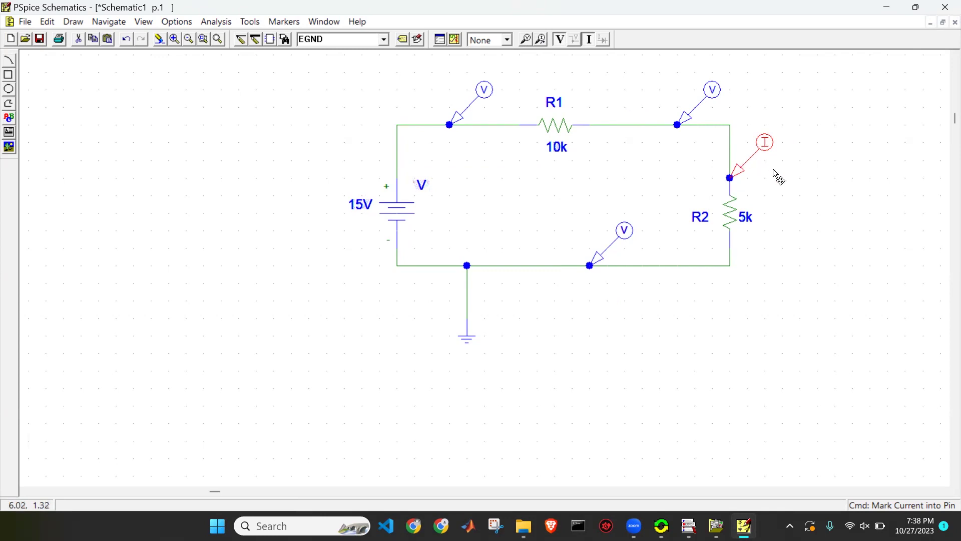
# Create a new folder named Pspice in Documents from the Save As dialog.
pyautogui.click(40, 44)
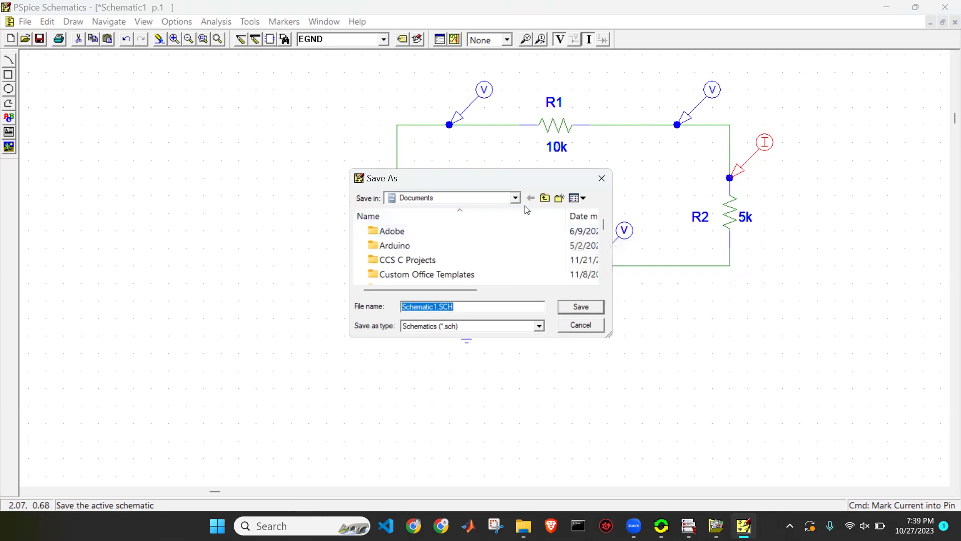
pyautogui.scroll(-1, 506, 253)
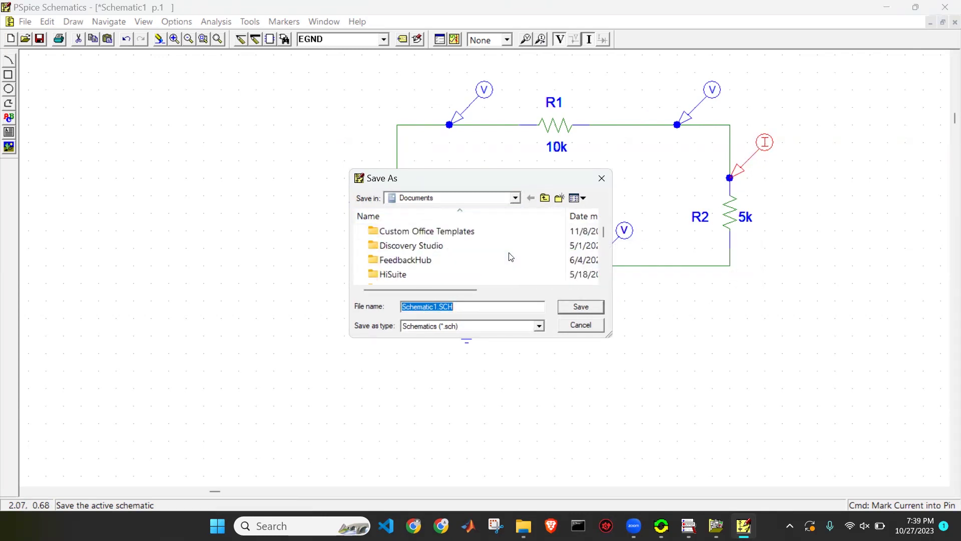
pyautogui.click(559, 198)
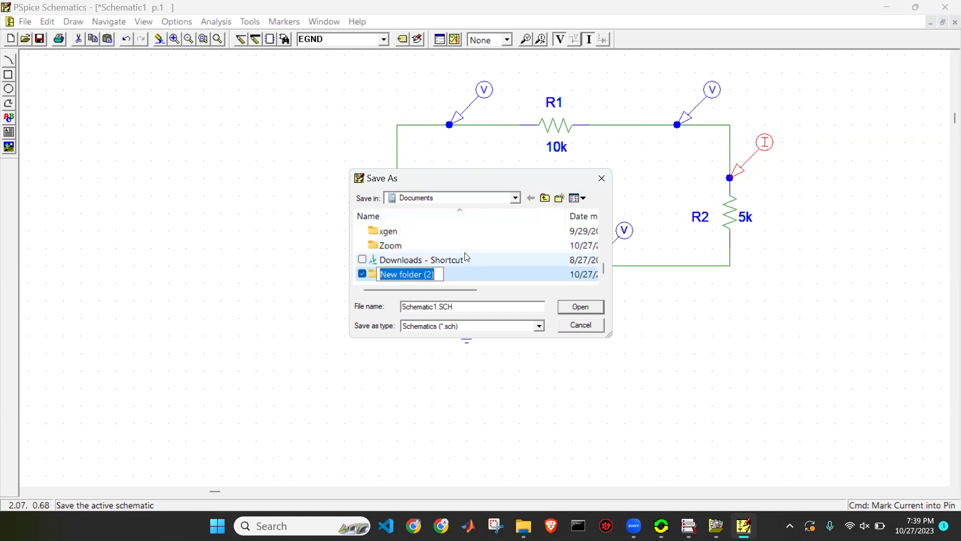
pyautogui.press('BackSpace')
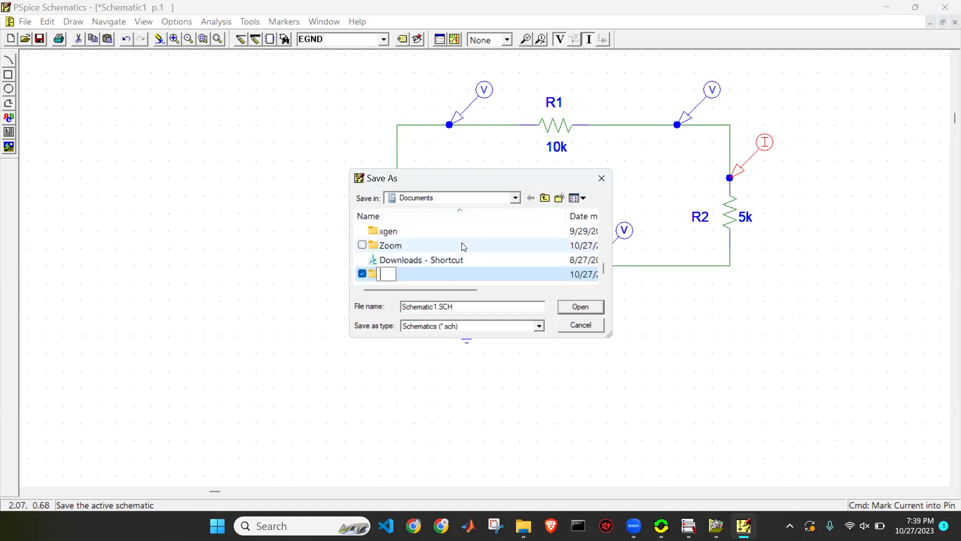
pyautogui.write('Pspice')
pyautogui.press('Return')
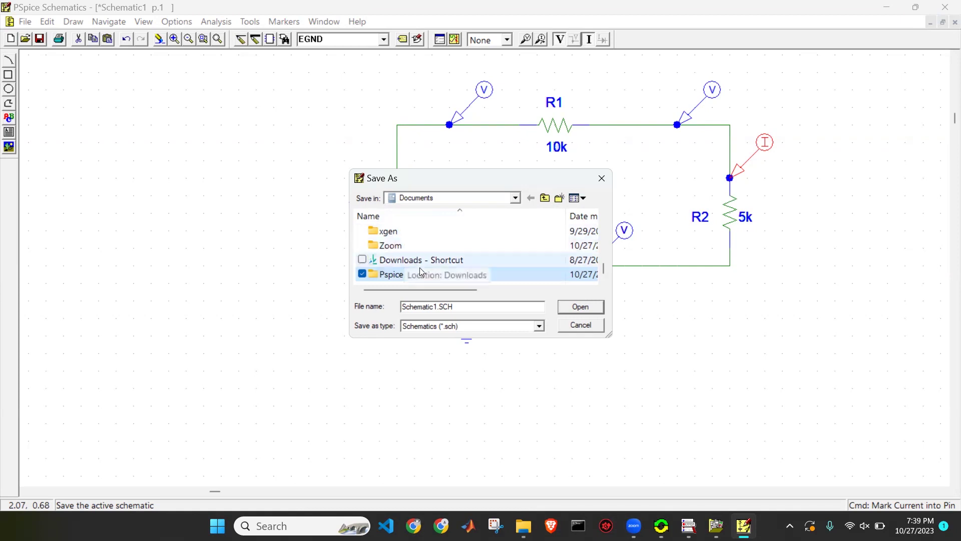
# Save the schematic as EXAMPLE1.sch inside the Pspice folder.
pyautogui.doubleClick(391, 275)
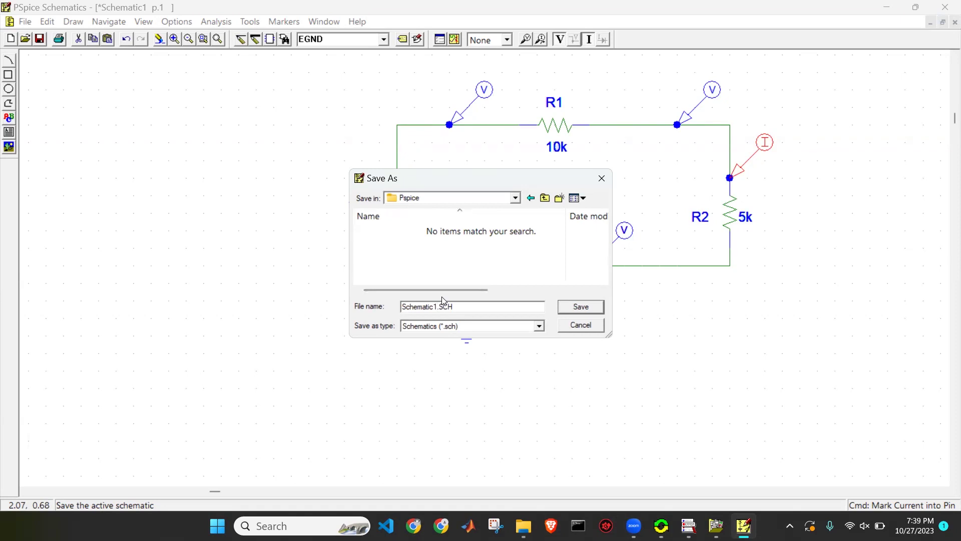
pyautogui.hotkey('ctrl', 'BackSpace')
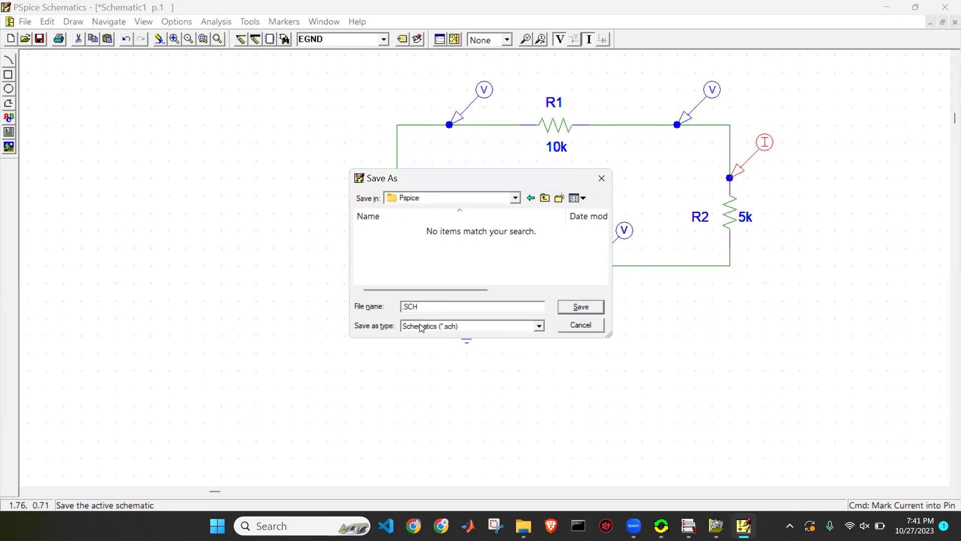
pyautogui.write('EXAMPLE1')
pyautogui.click(580, 307)
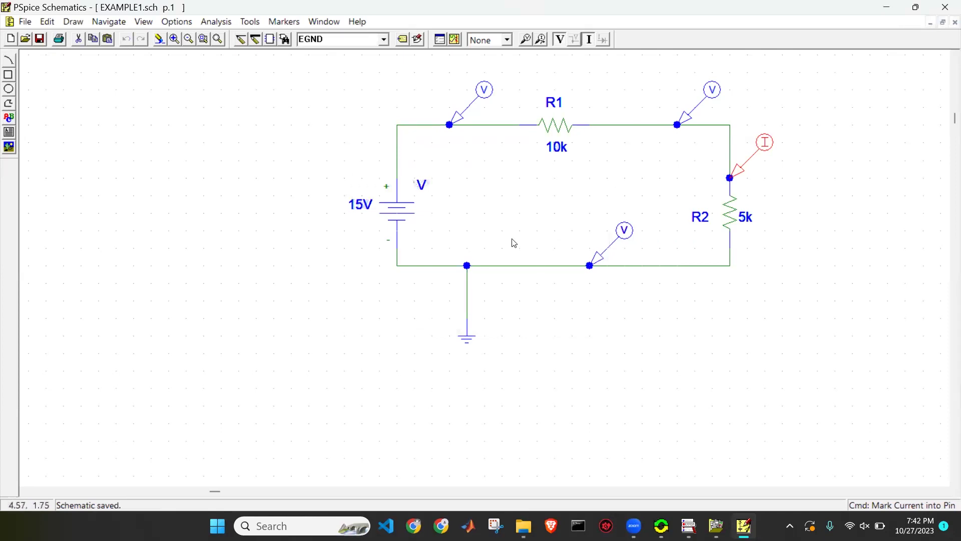
pyautogui.click(440, 40)
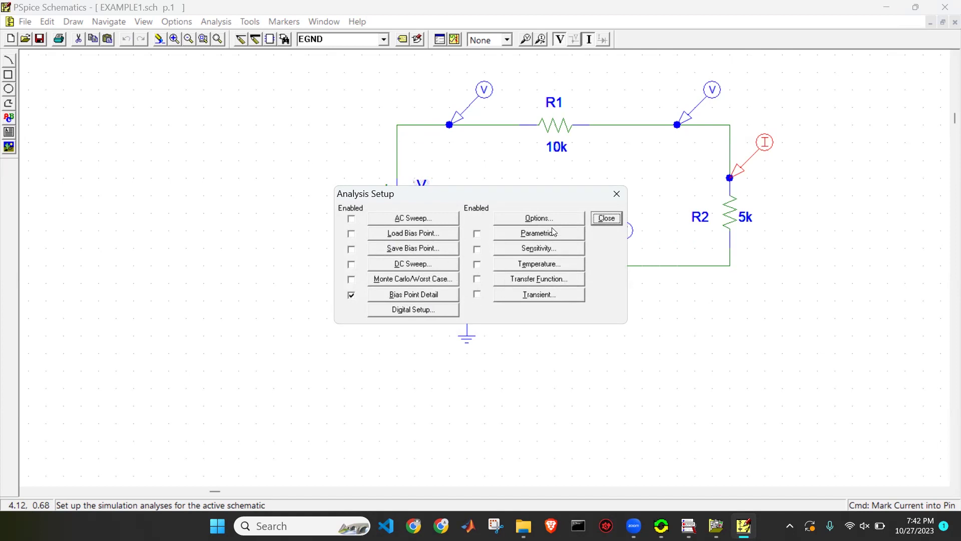
pyautogui.click(607, 219)
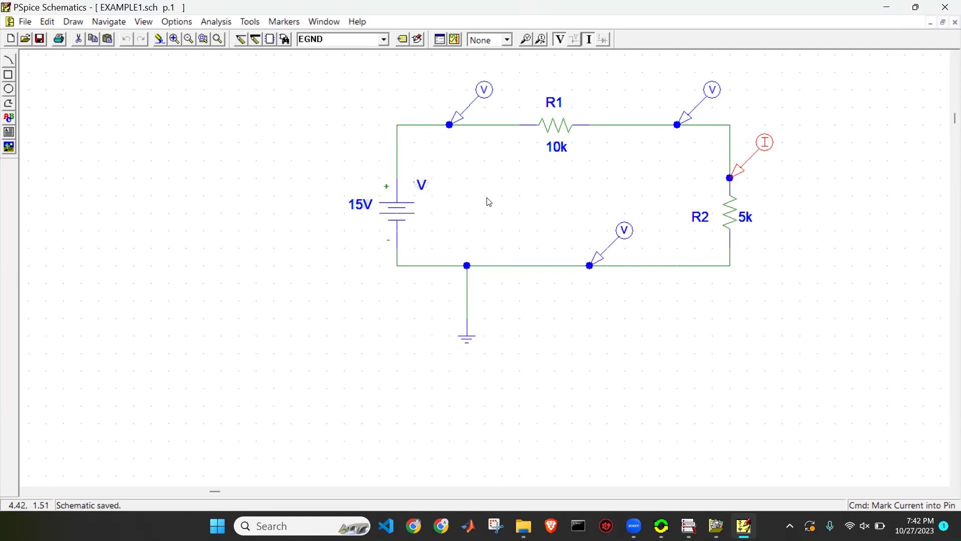
# Run the bias-point simulation showing 15V, 5.000V, 0V and 1.000mA on the circuit.
pyautogui.click(455, 41)
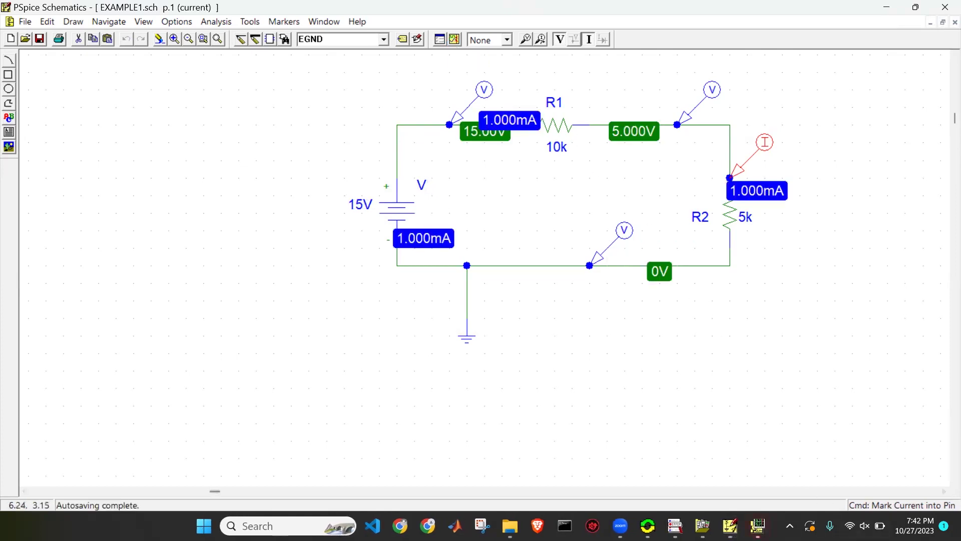
pyautogui.moveTo(758, 524)
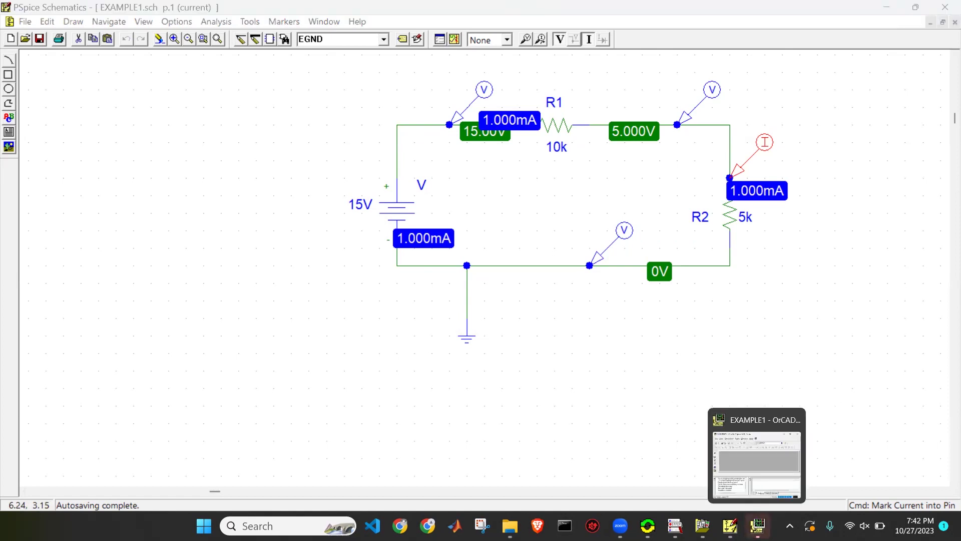
pyautogui.click(758, 524)
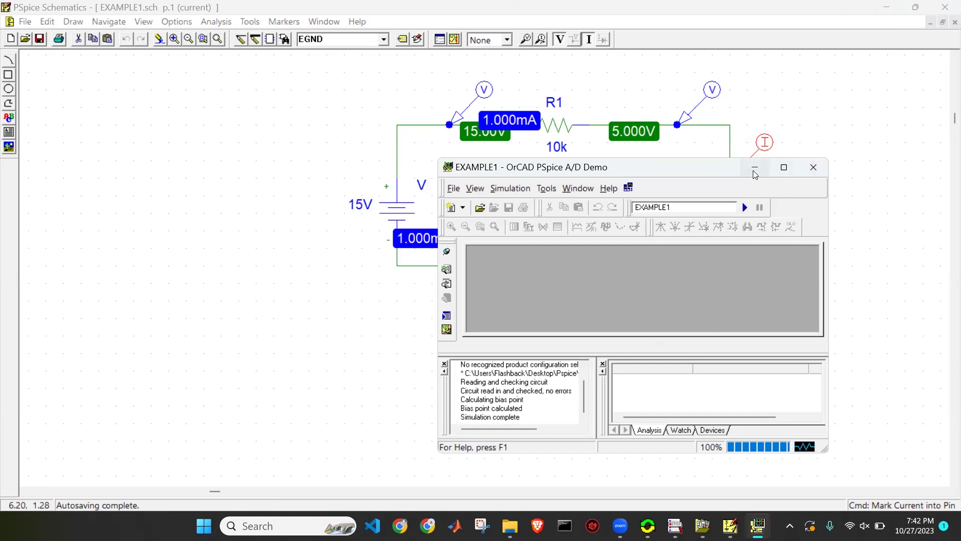
pyautogui.click(681, 431)
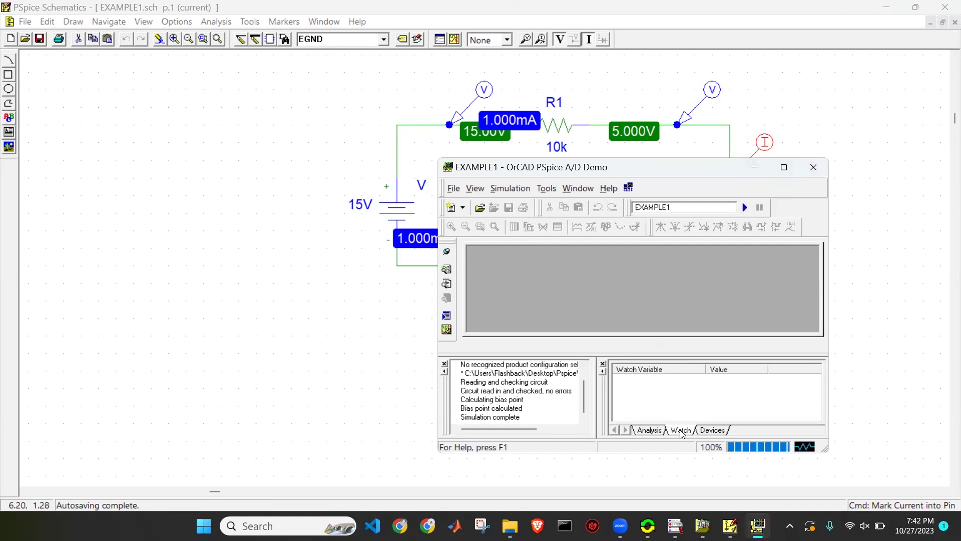
pyautogui.click(711, 430)
pyautogui.click(641, 431)
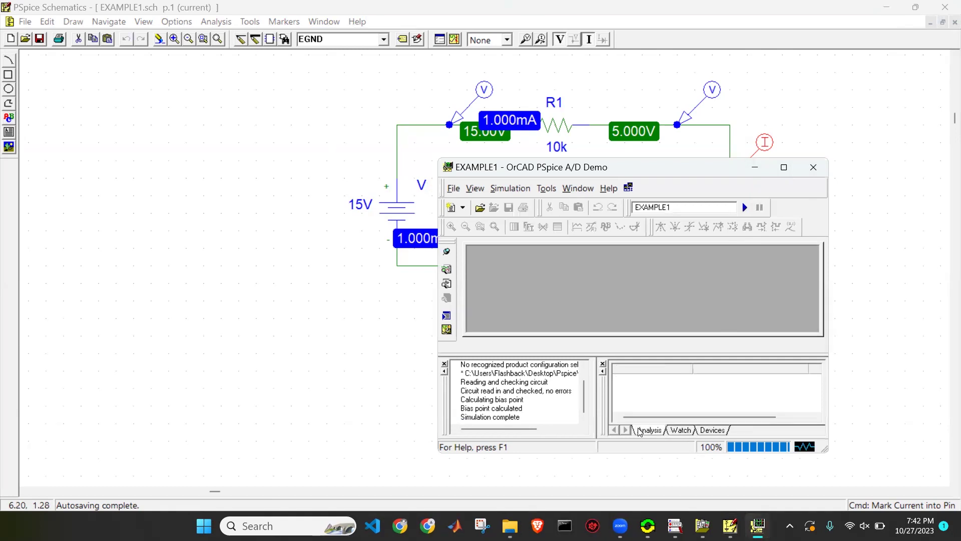
pyautogui.click(751, 168)
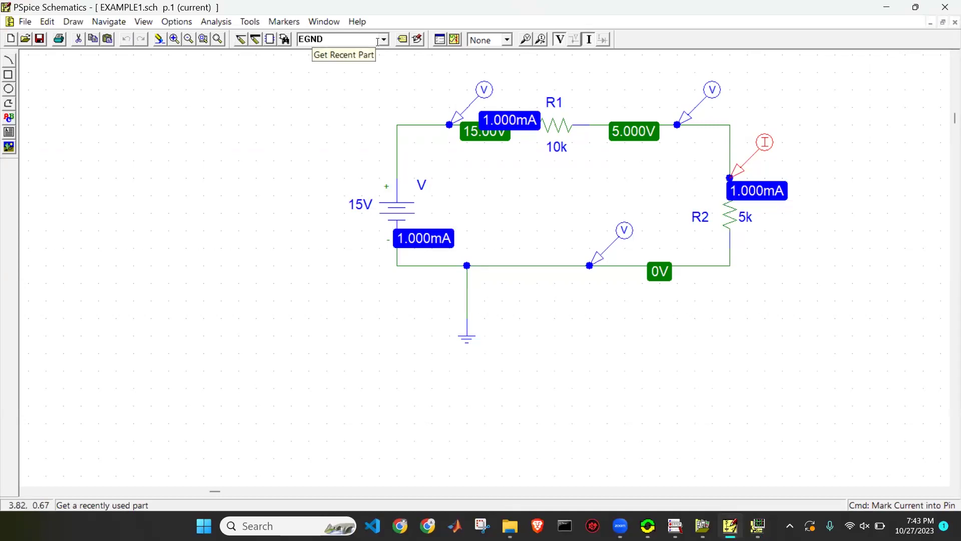
# Open the parts library and try the part names OPAMP and q.
pyautogui.click(284, 40)
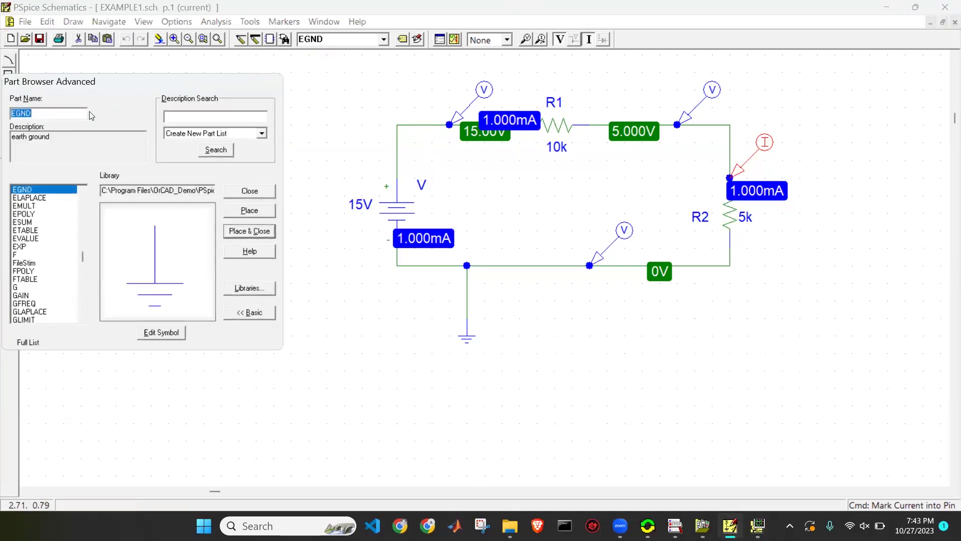
pyautogui.write('OPAMP')
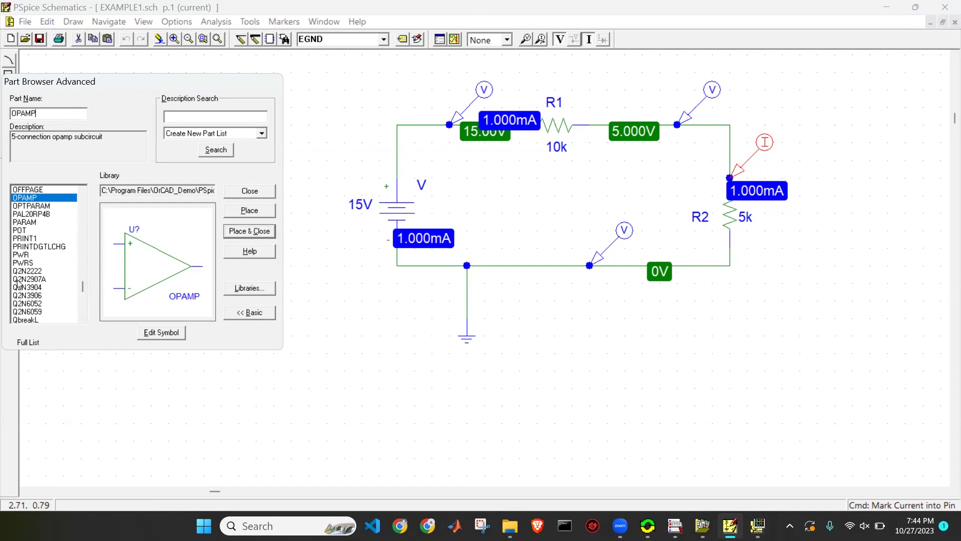
pyautogui.press('Home')
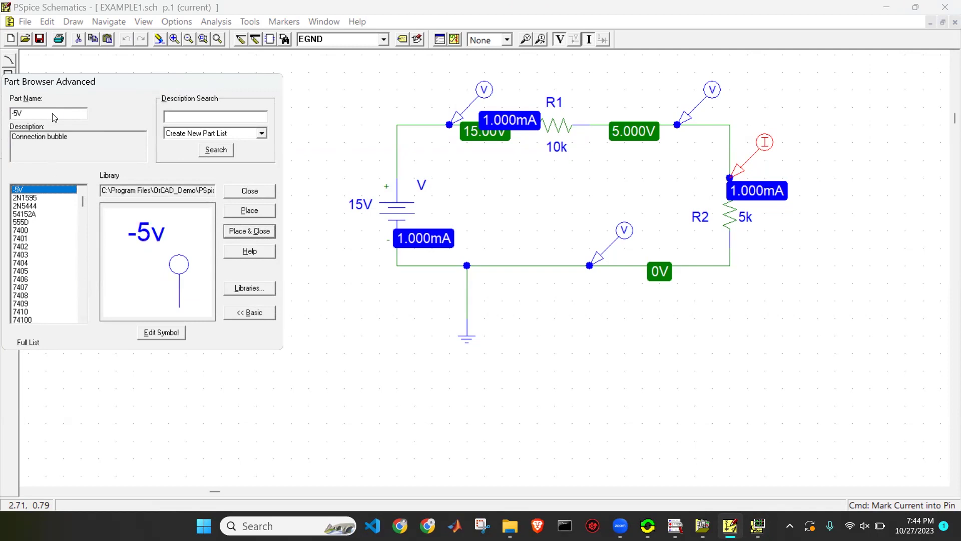
pyautogui.moveTo(23, 114); pyautogui.dragTo(6, 117)
pyautogui.press('BackSpace')
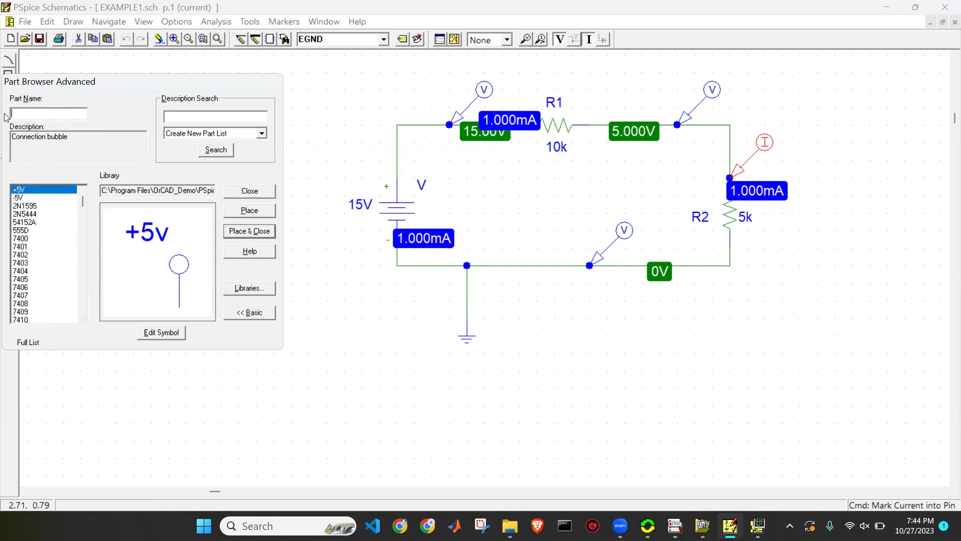
pyautogui.write('q')
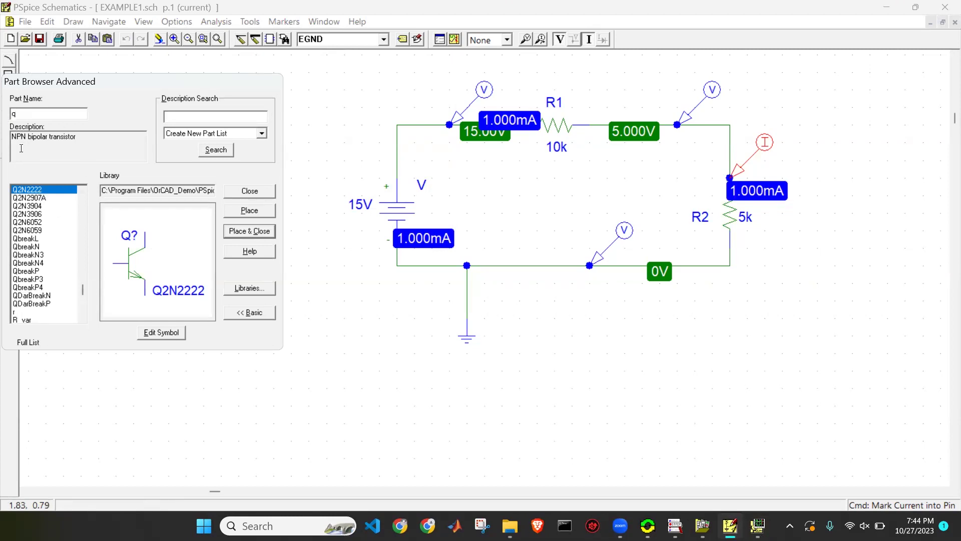
pyautogui.click(35, 201)
# Look up the diode part D and move the Part Browser rightward.
pyautogui.press('Home')
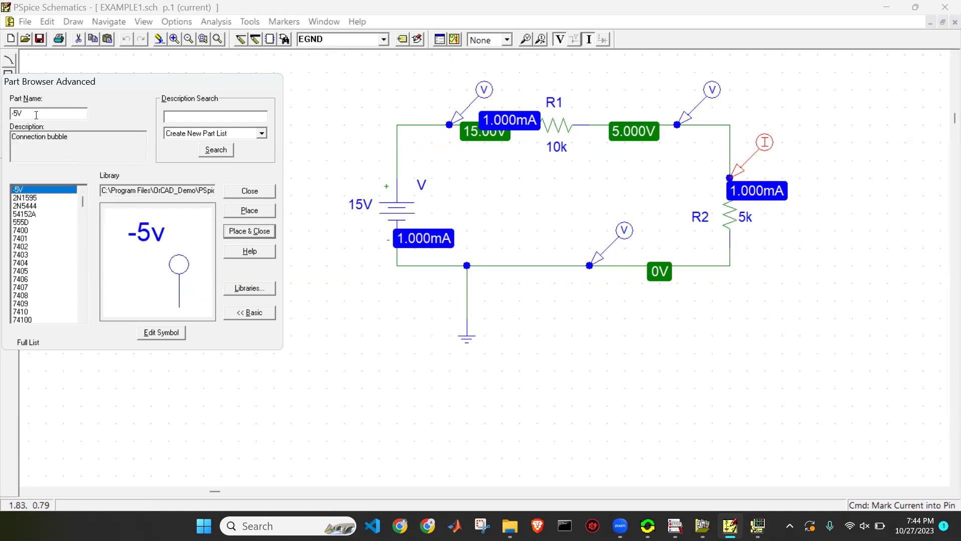
pyautogui.moveTo(20, 113); pyautogui.dragTo(6, 115)
pyautogui.press('BackSpace')
pyautogui.write('Q')
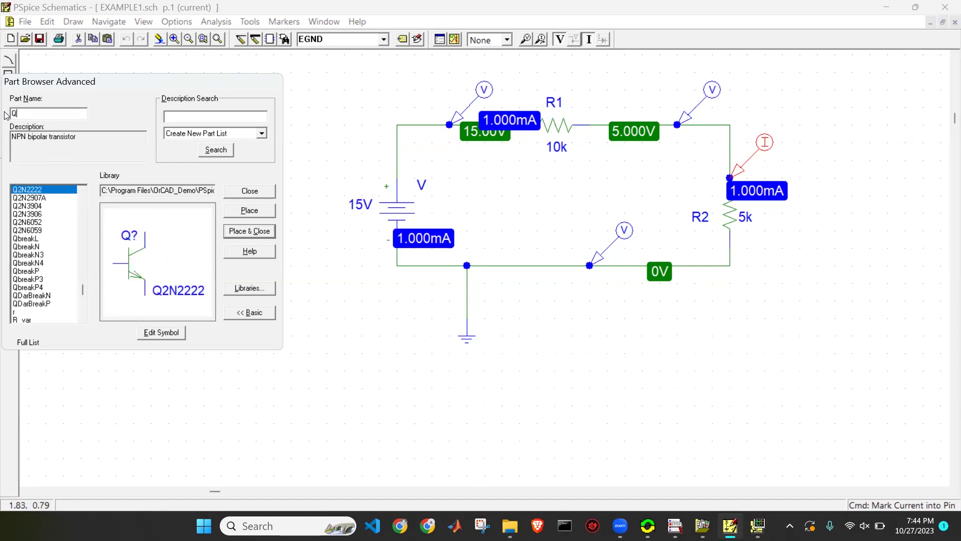
pyautogui.press('BackSpace')
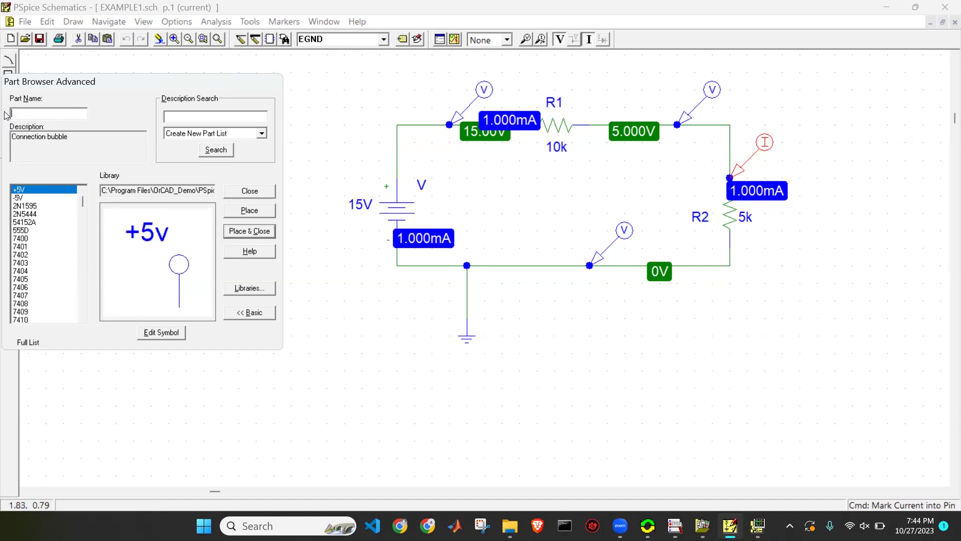
pyautogui.write('D')
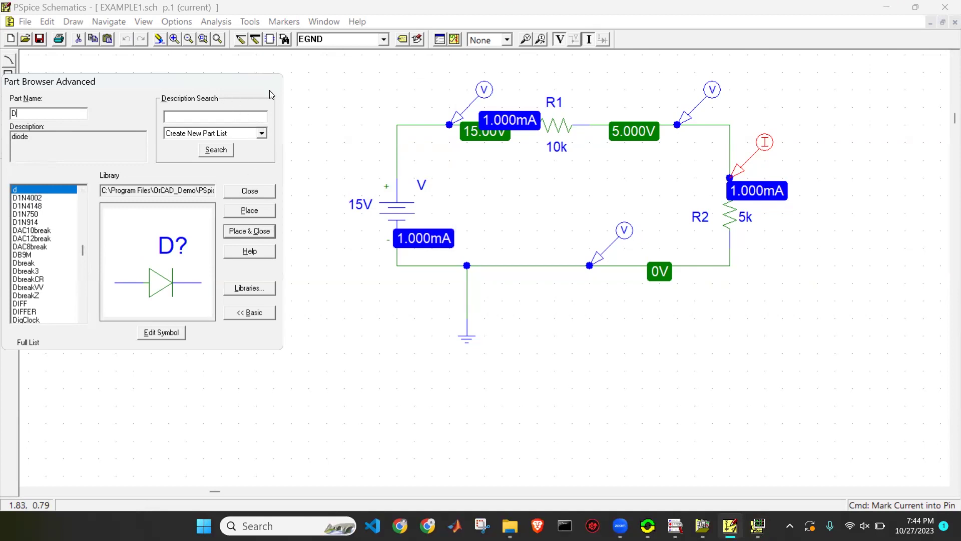
pyautogui.moveTo(270, 90); pyautogui.dragTo(330, 150)
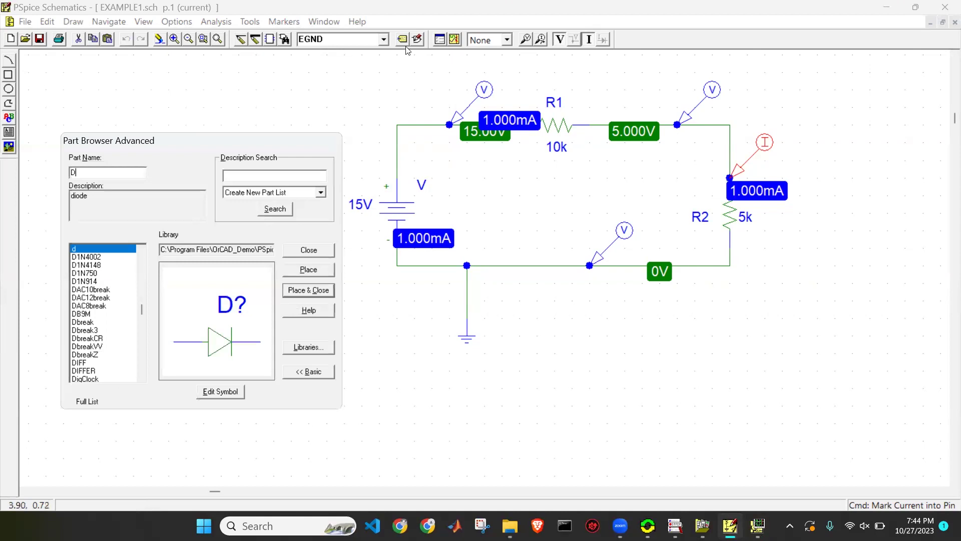